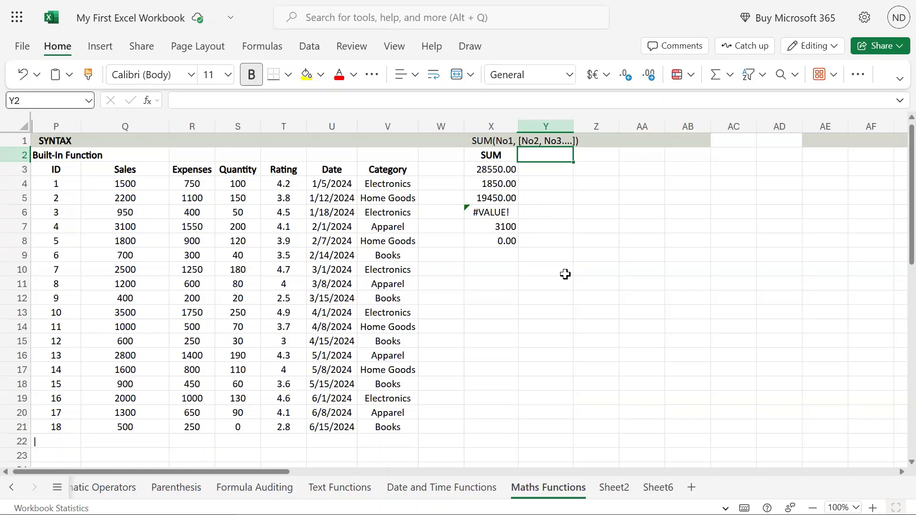
Step: Enter the heading SUMIF in Y2 beside the SUM column
left_click(490, 158)
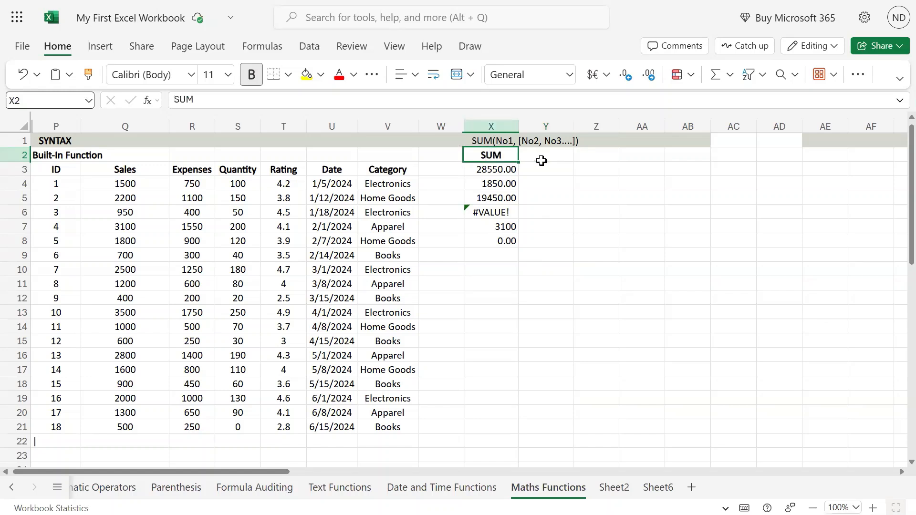
left_click(541, 155)
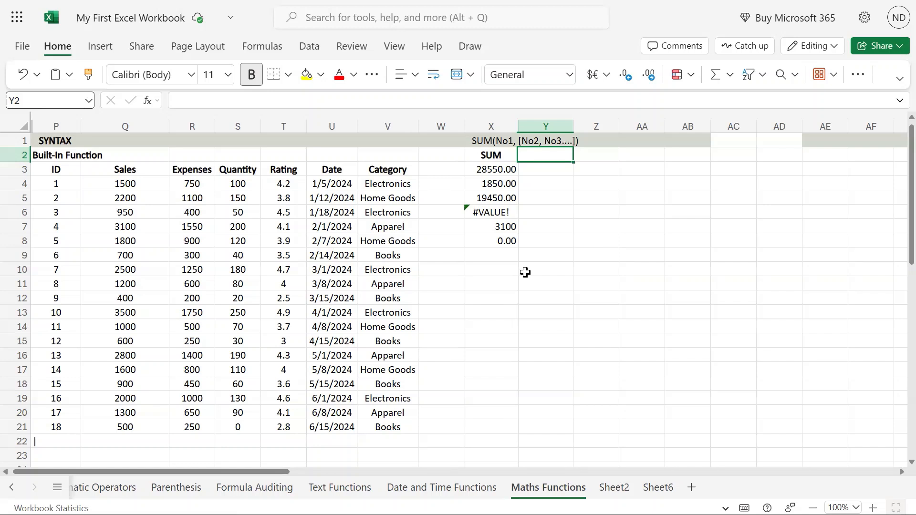
type("SUM")
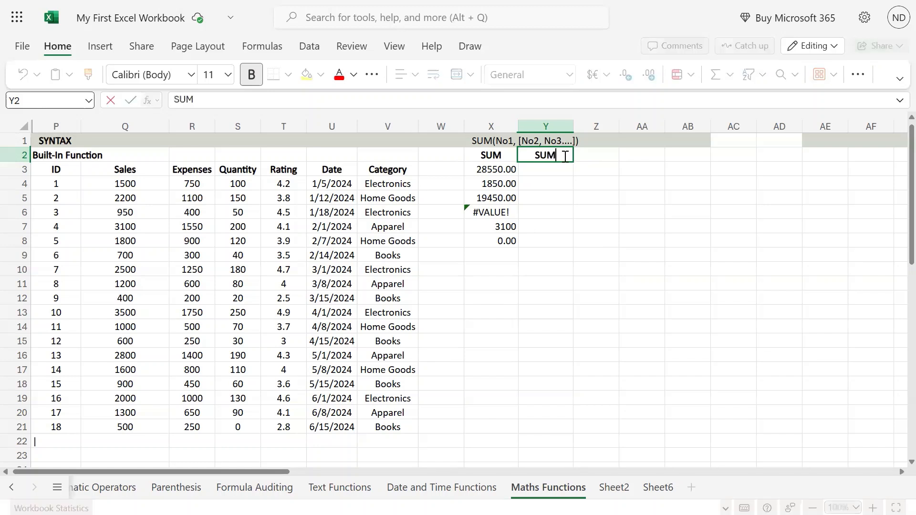
type("IF")
key("Return")
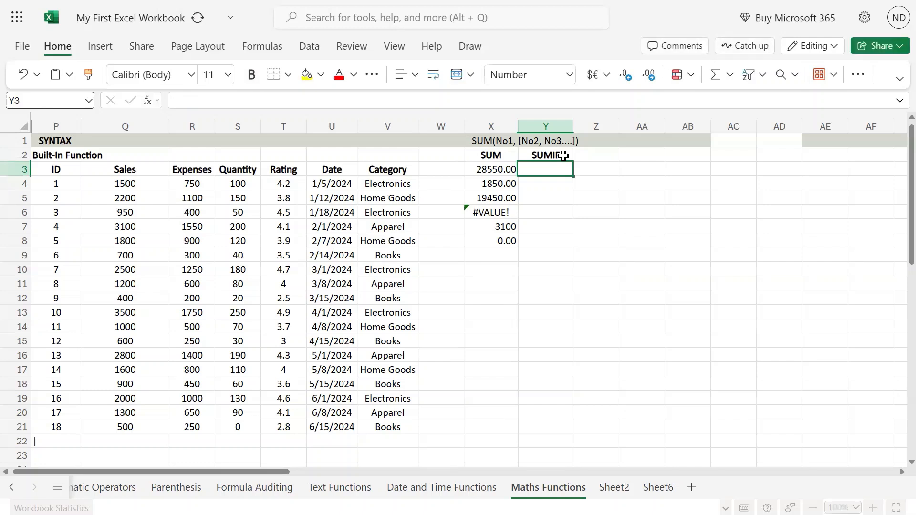
Step: Write the syntax SUMIF(range, criteria, [sumrange]) in Y1 above the heading
key("Up")
key("Up")
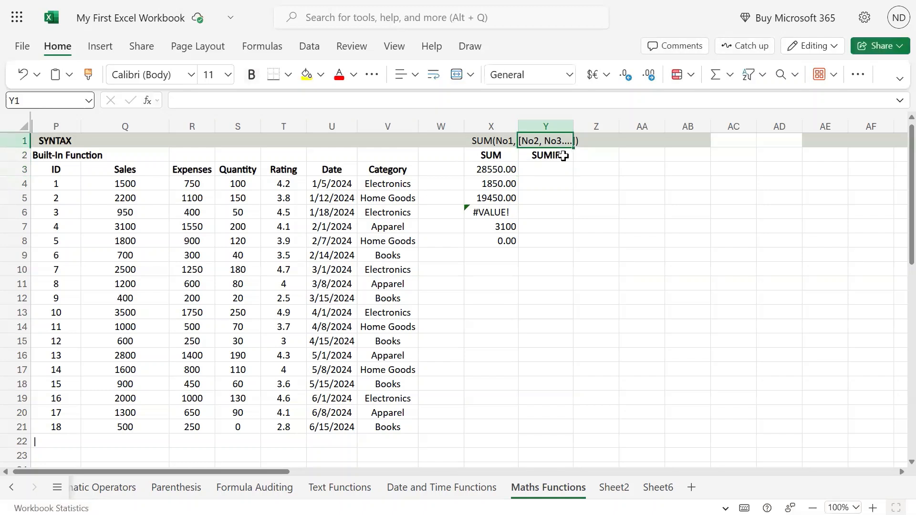
type("SUMIF(")
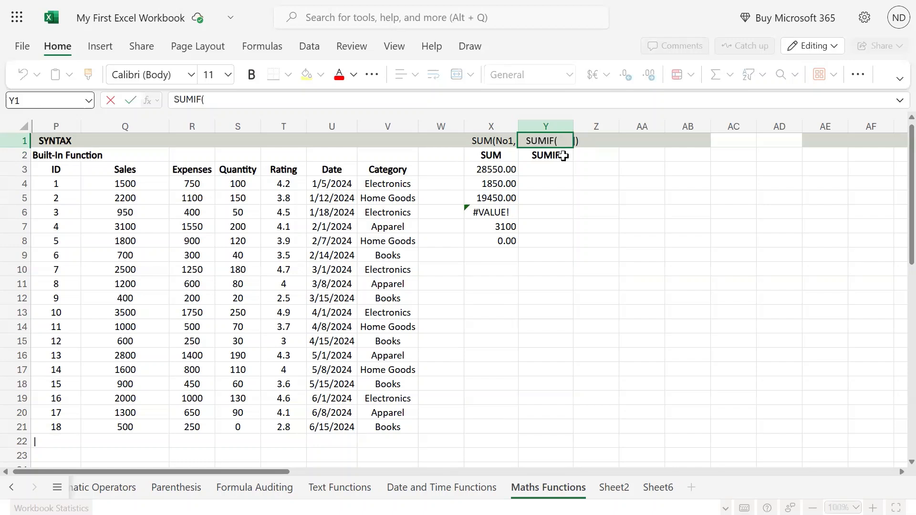
type("range")
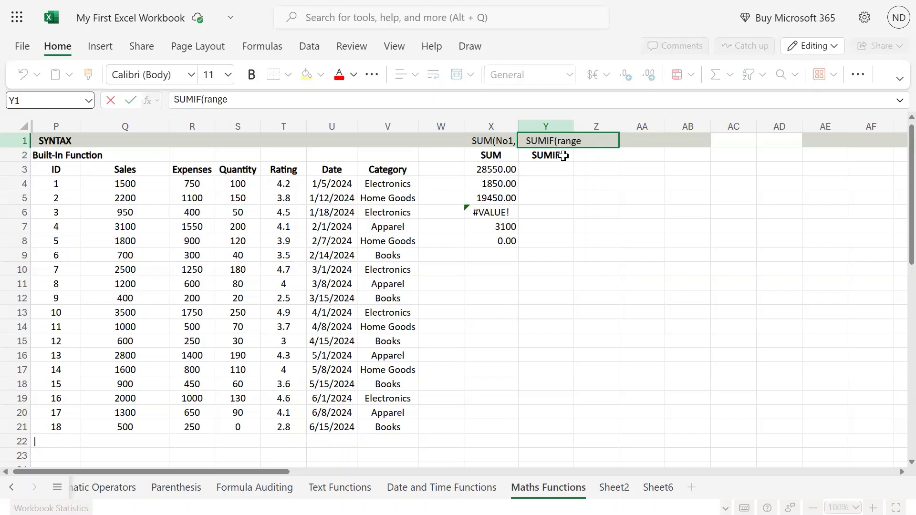
type(", criteria,")
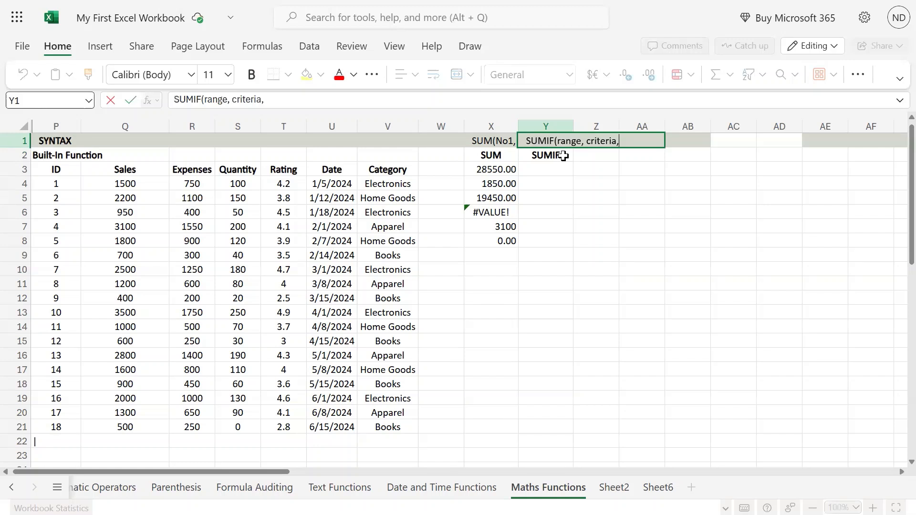
type(" [sumrange")
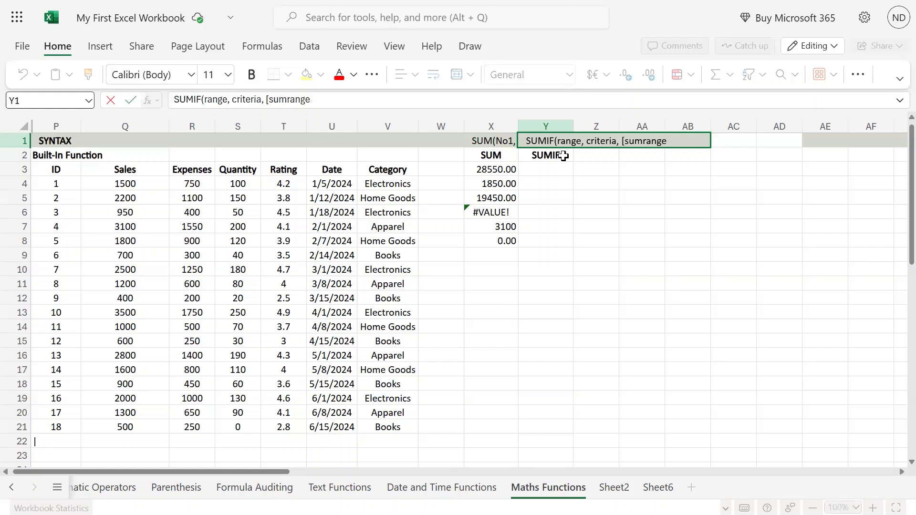
type("])")
double_click(665, 132)
left_click_drag(557, 141, 582, 141)
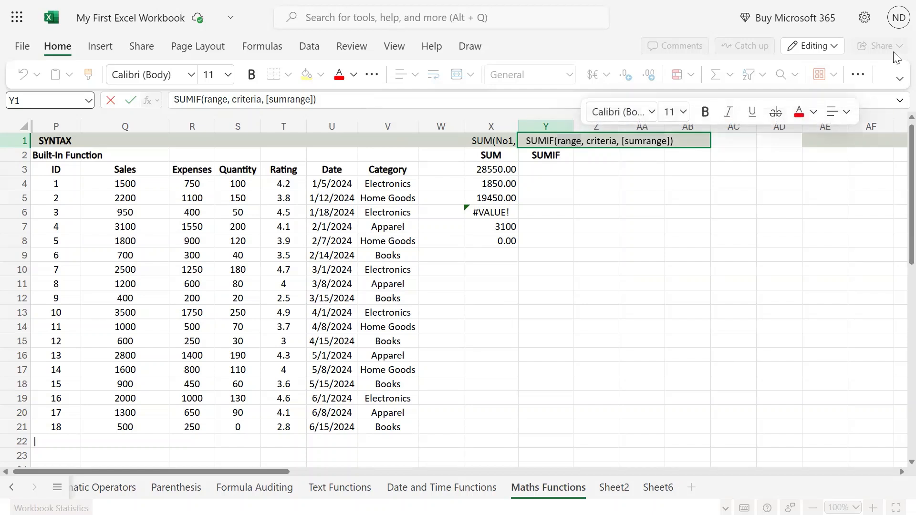
key("Return")
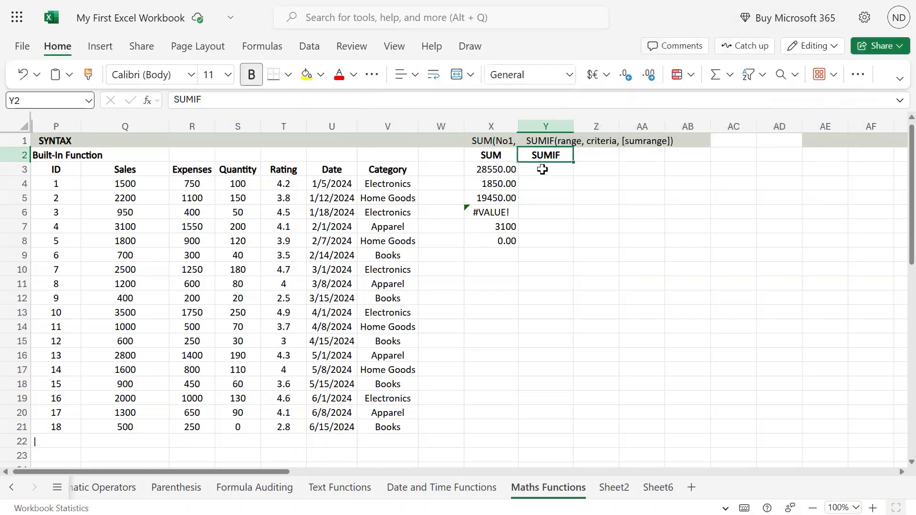
left_click(543, 170)
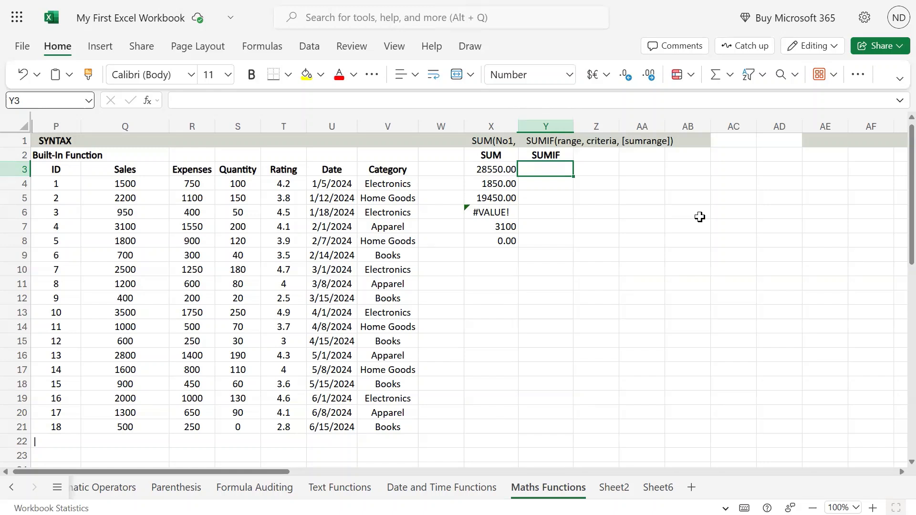
Step: Enter =SUMIF(V4:V21,"Apparel") in Y3 over the Category column, initially returning 0.00
type("=su")
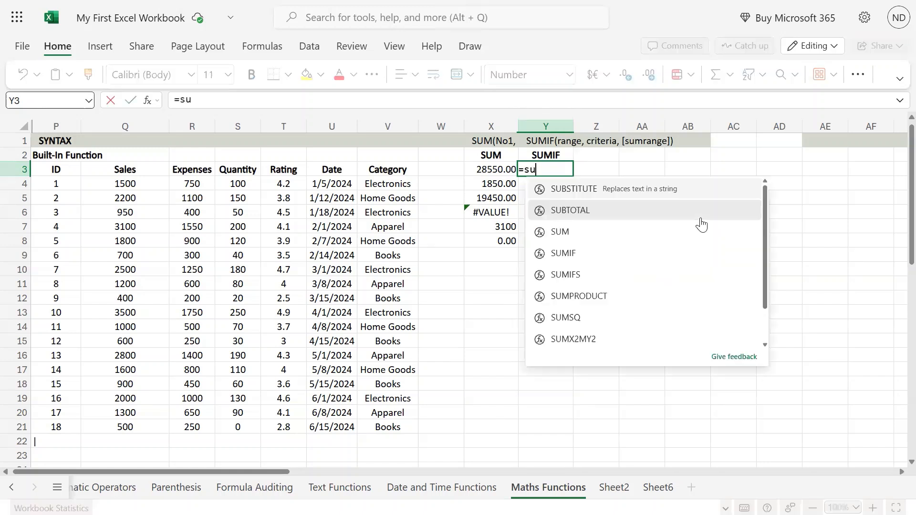
type("mif(")
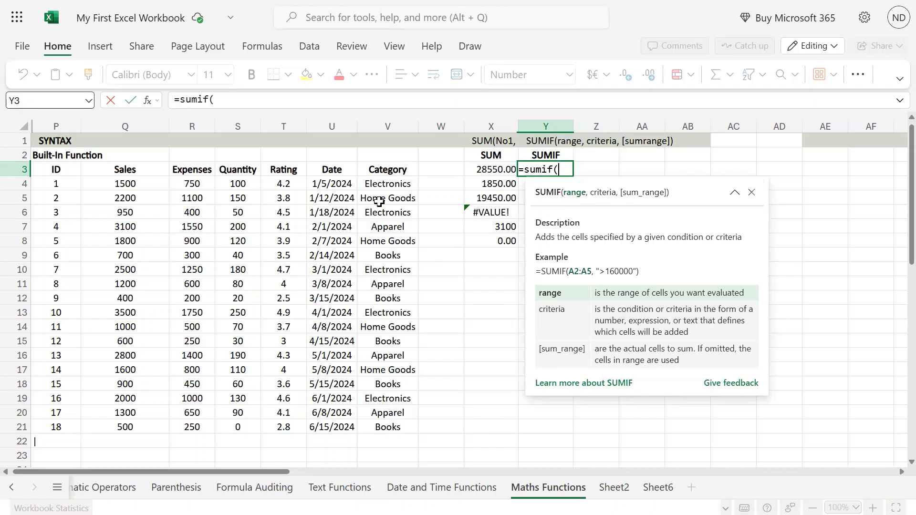
left_click_drag(390, 184, 386, 424)
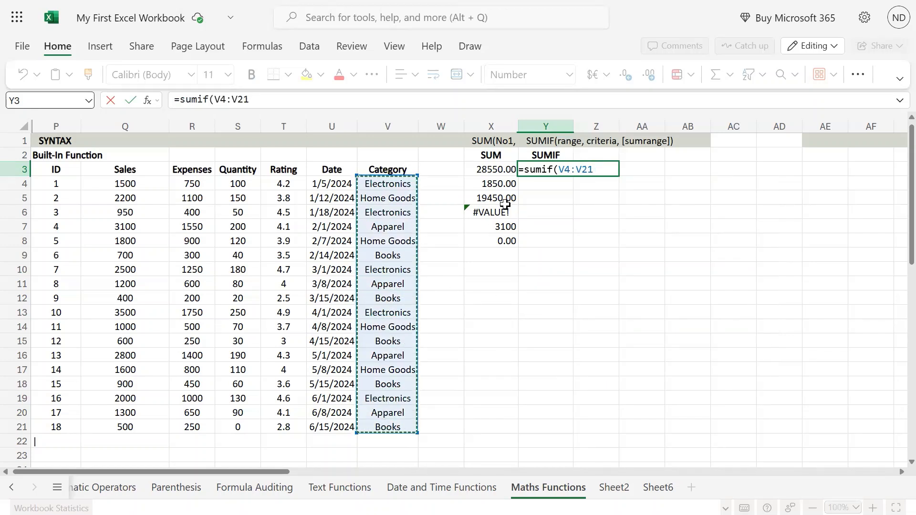
type(",")
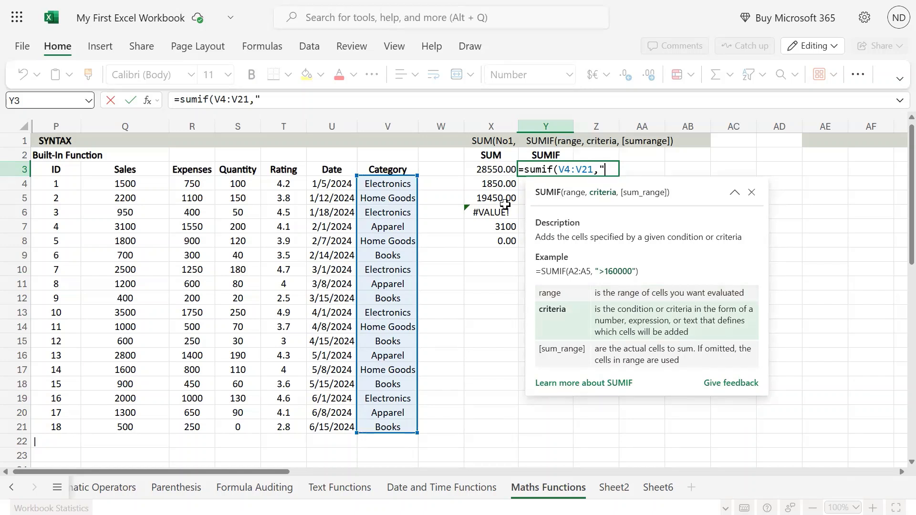
type("\"Apparel\"")
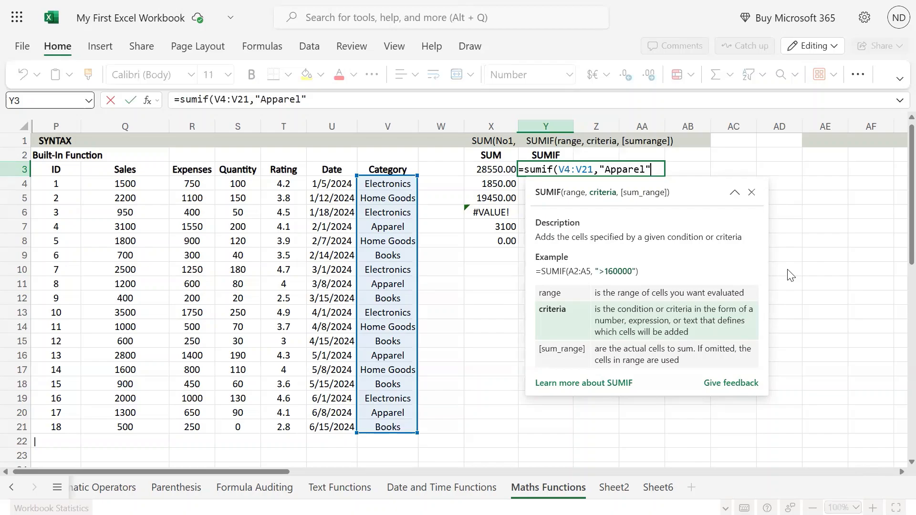
key("ctrl+Return")
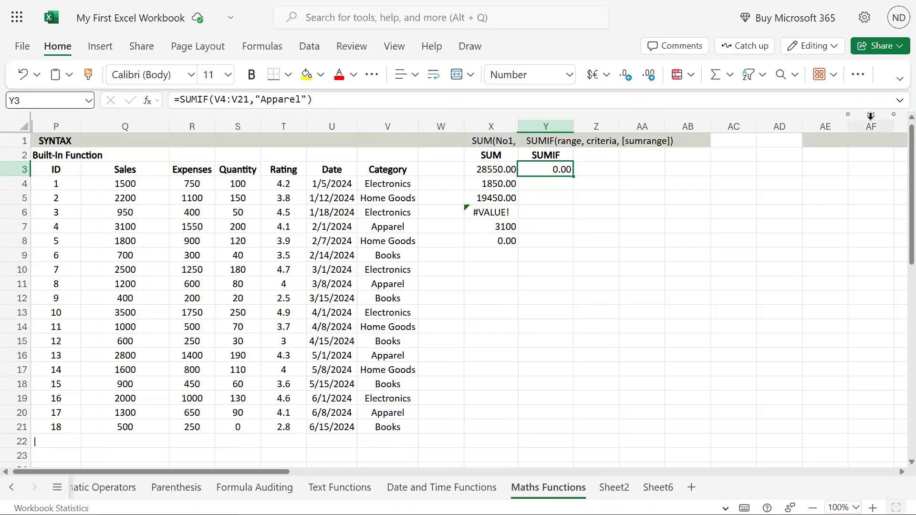
double_click(553, 165)
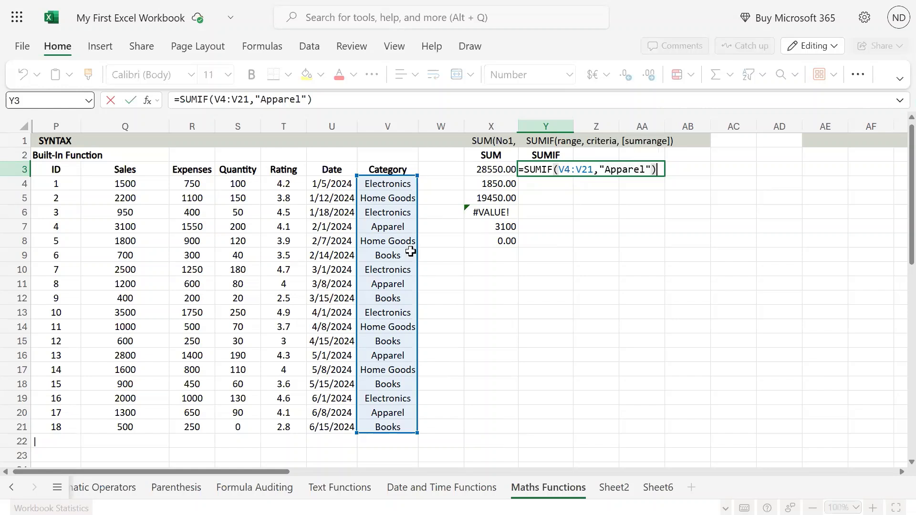
Step: Add Sales Q4:Q21 as Y3's sum range, giving the Apparel total 8400.00
left_click(605, 170)
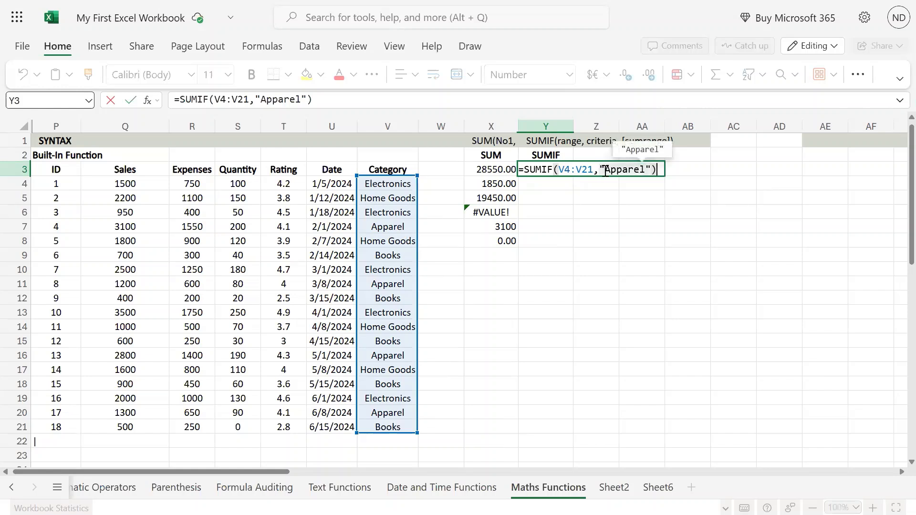
left_click(652, 169)
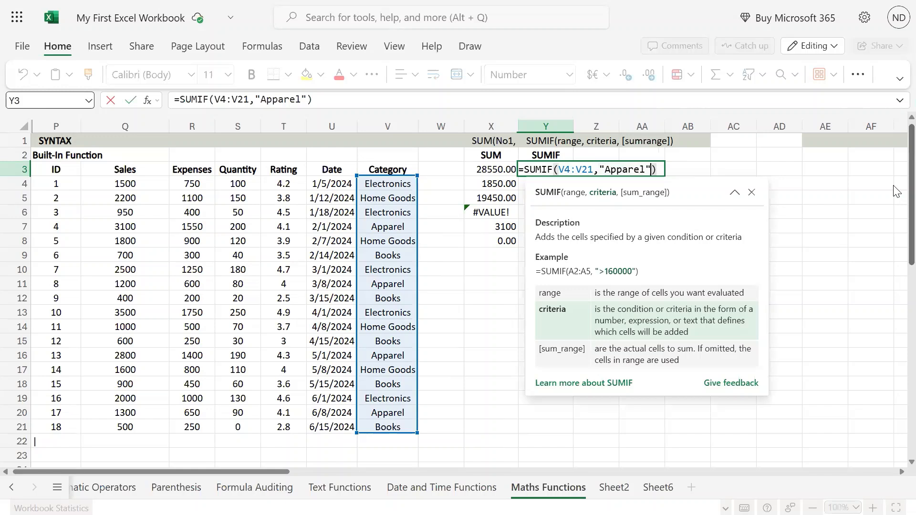
type(",")
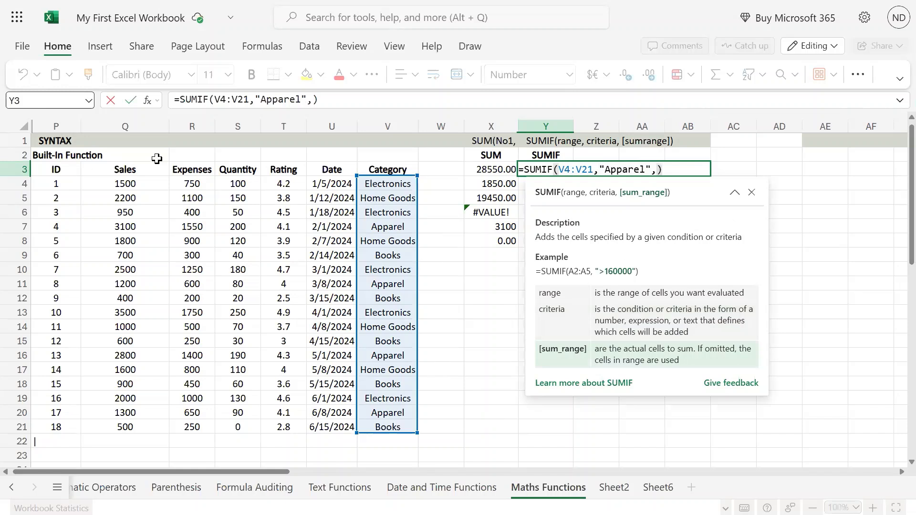
left_click_drag(135, 183, 116, 423)
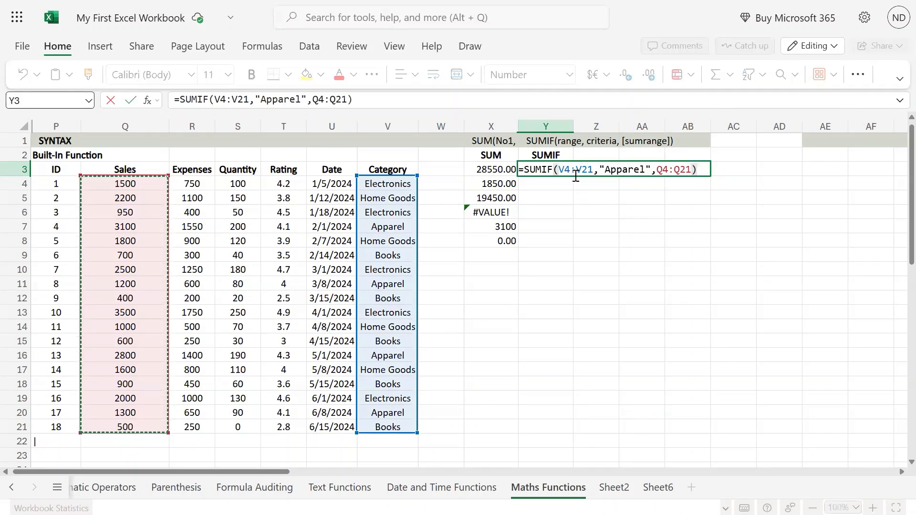
mouse_move(561, 168)
left_click_drag(560, 168, 589, 173)
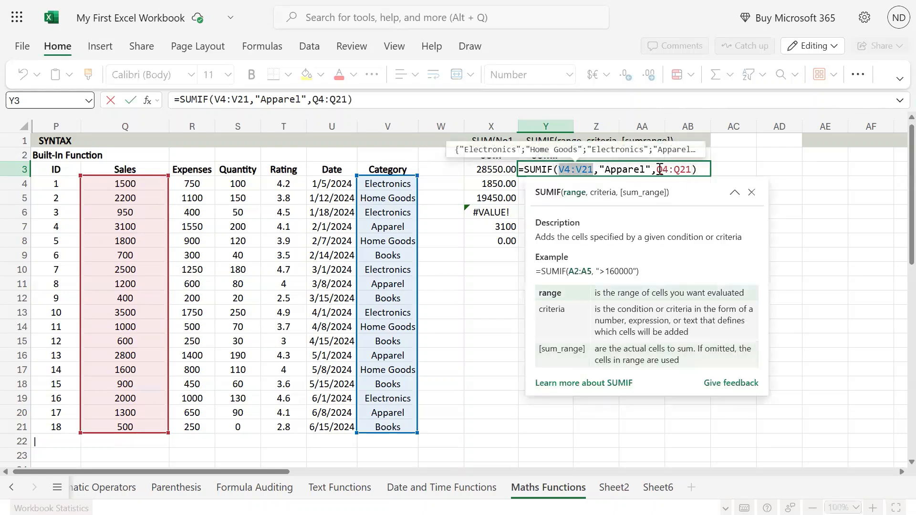
left_click_drag(659, 170, 686, 170)
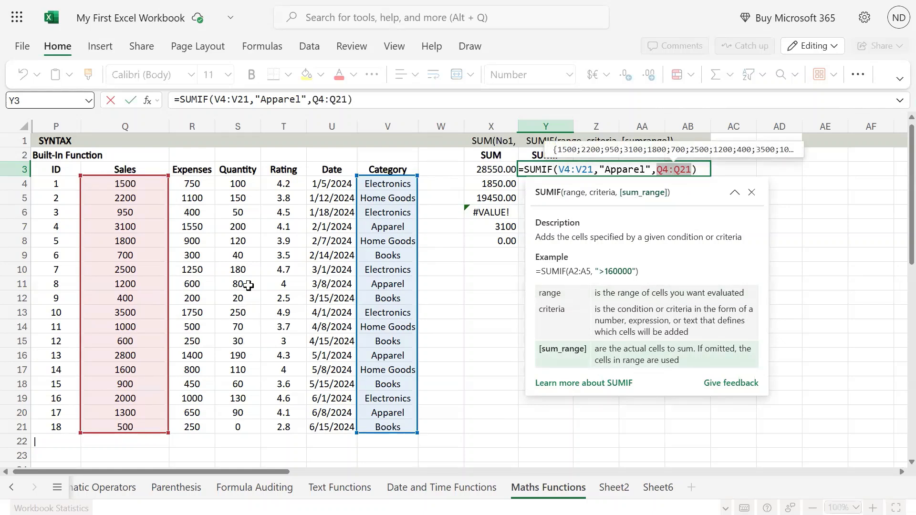
left_click(545, 170)
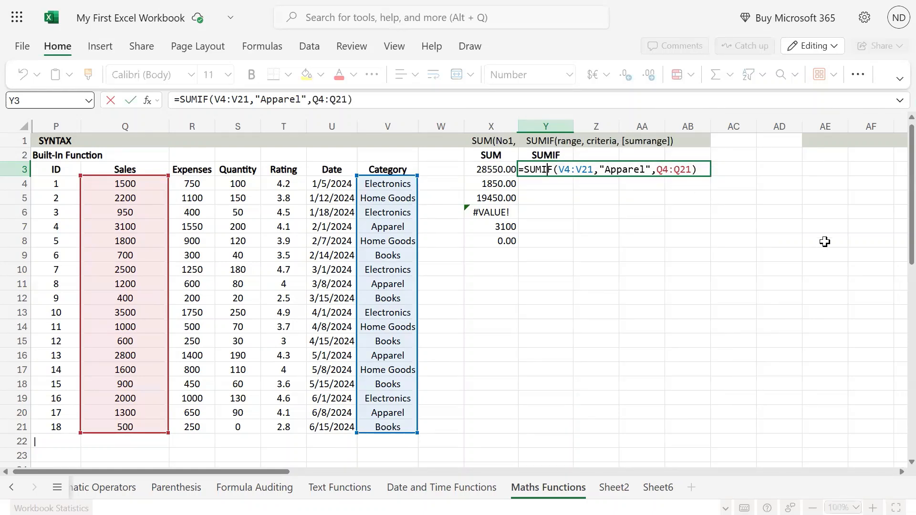
key("Return")
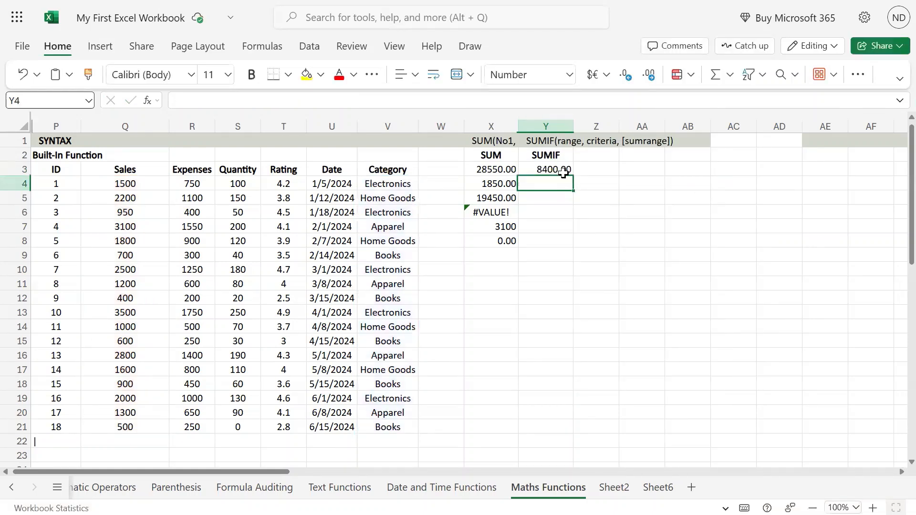
Step: Review the four Apparel rows (7, 11, 16, 20) and the 3100 sales value in Q7
left_click(564, 173)
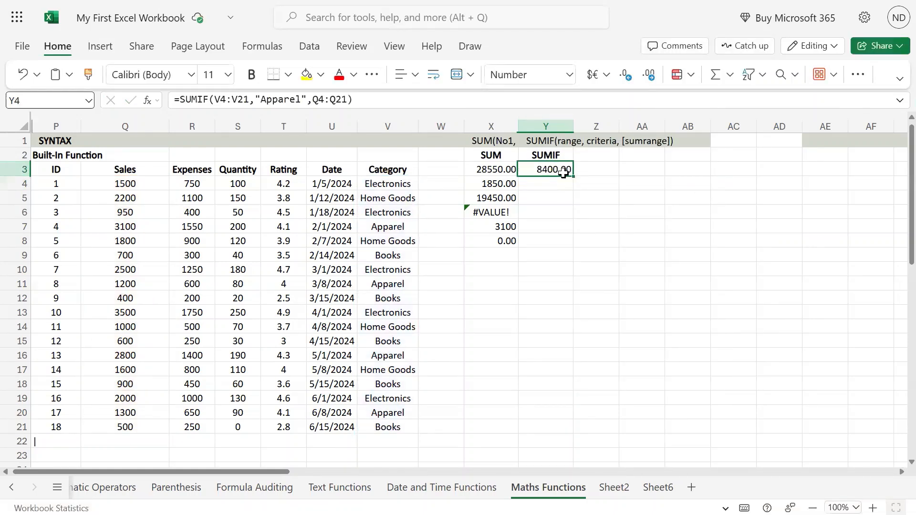
left_click(400, 227)
left_click(406, 283, "ctrl")
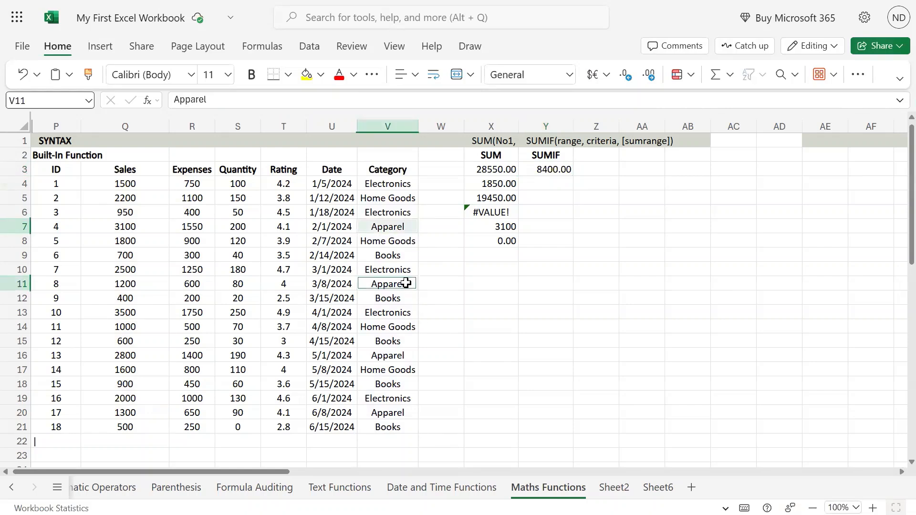
left_click(406, 355, "ctrl")
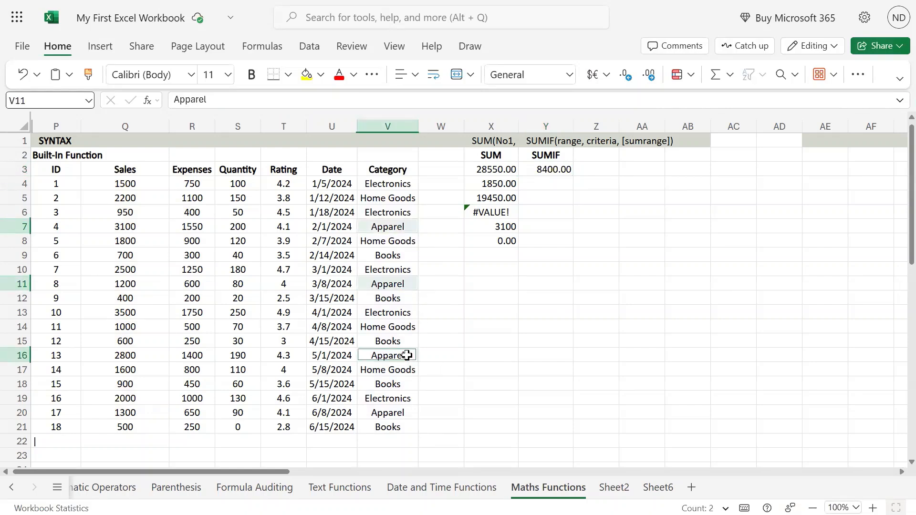
left_click(412, 414, "ctrl")
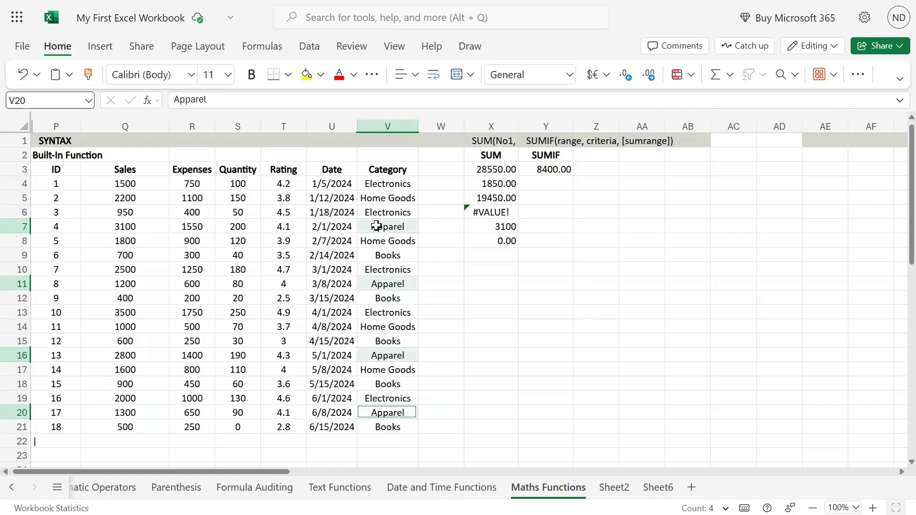
left_click(136, 226)
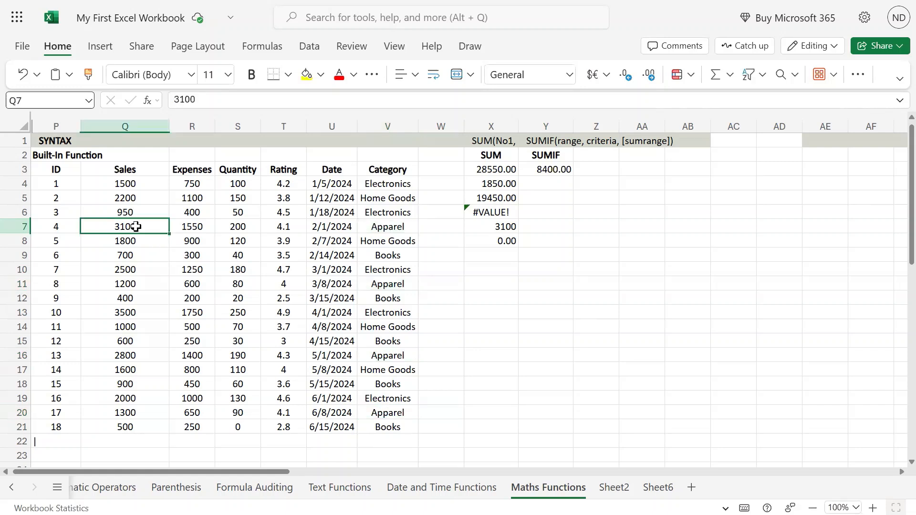
Step: Enter =SUM(Q7,Q11,Q16,Q20) in W7 to confirm the 8400.00 Apparel total
left_click(453, 232)
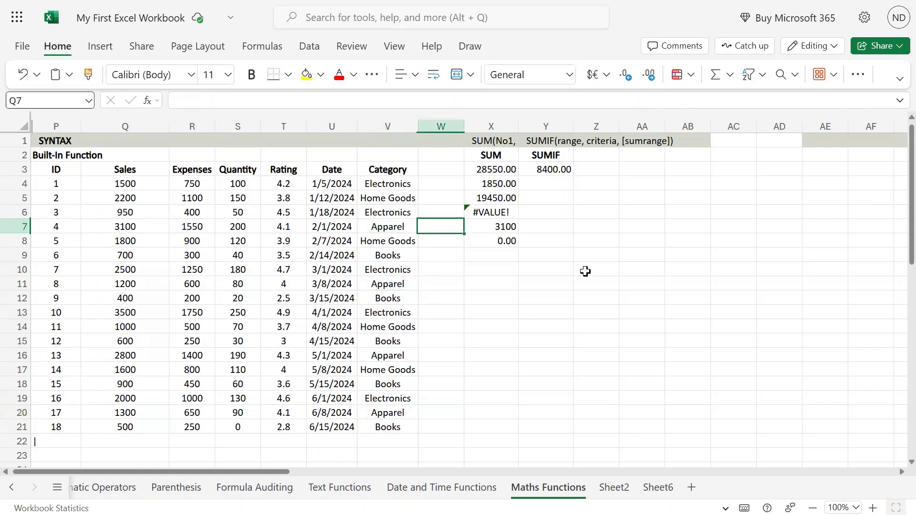
type("=sum(")
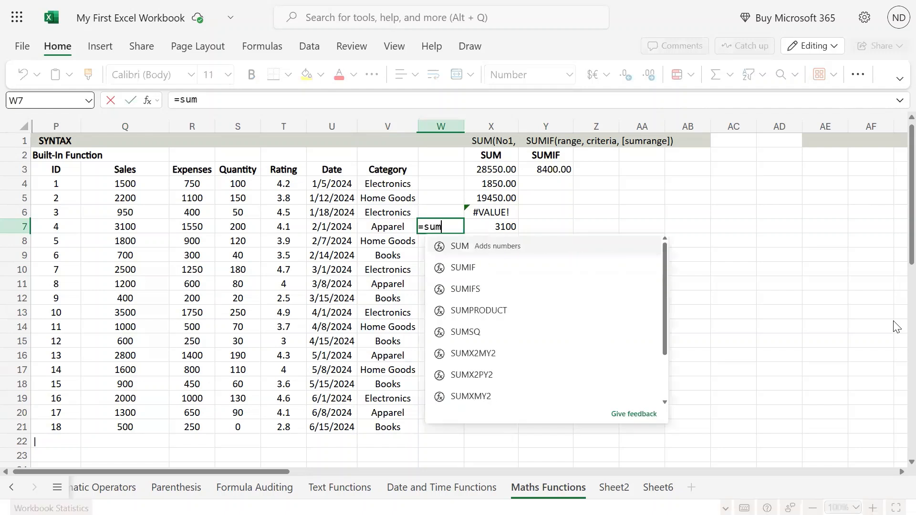
left_click(142, 223)
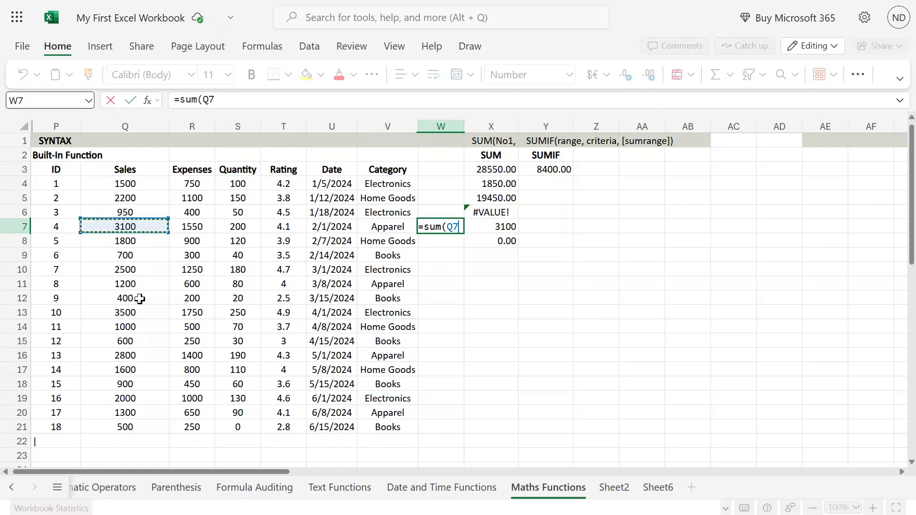
type(",")
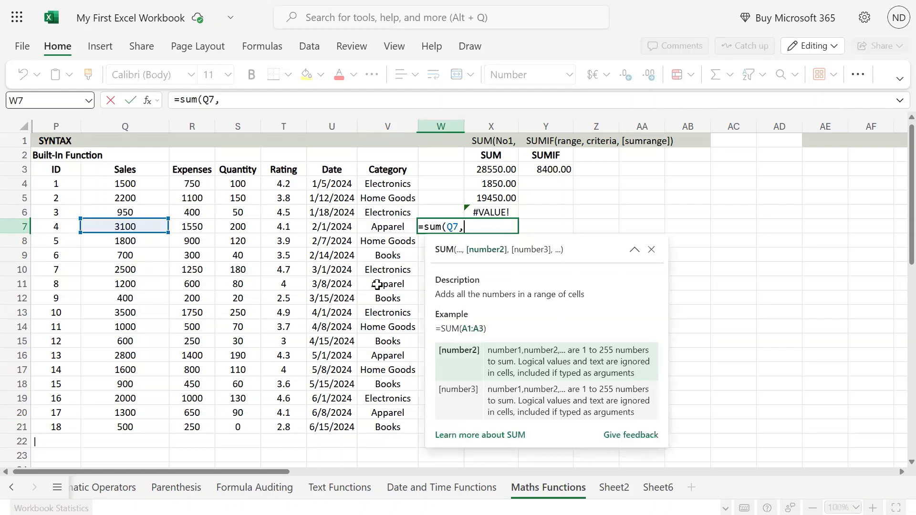
left_click(117, 288)
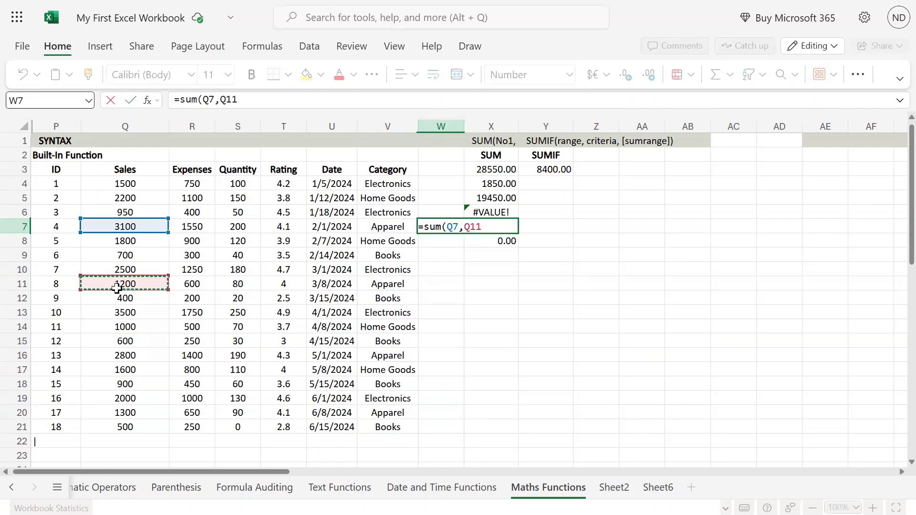
type(",")
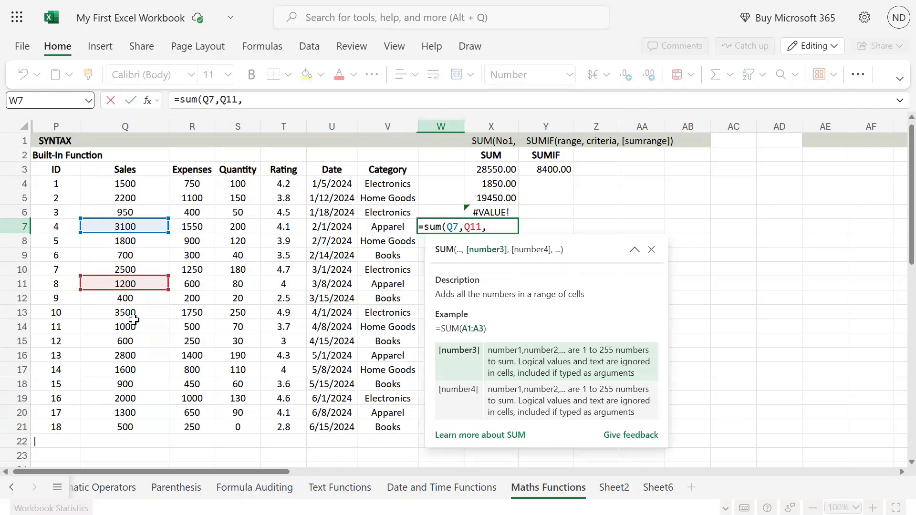
left_click(137, 355)
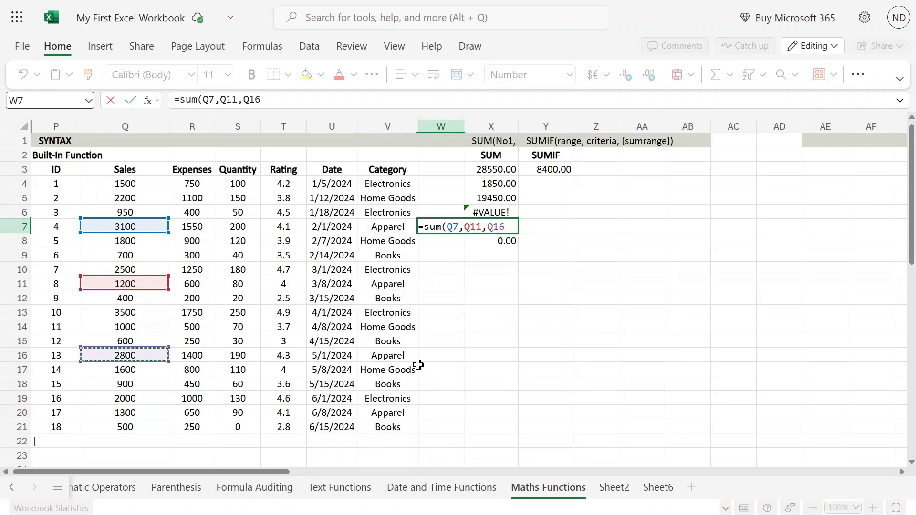
type(",")
left_click(130, 415)
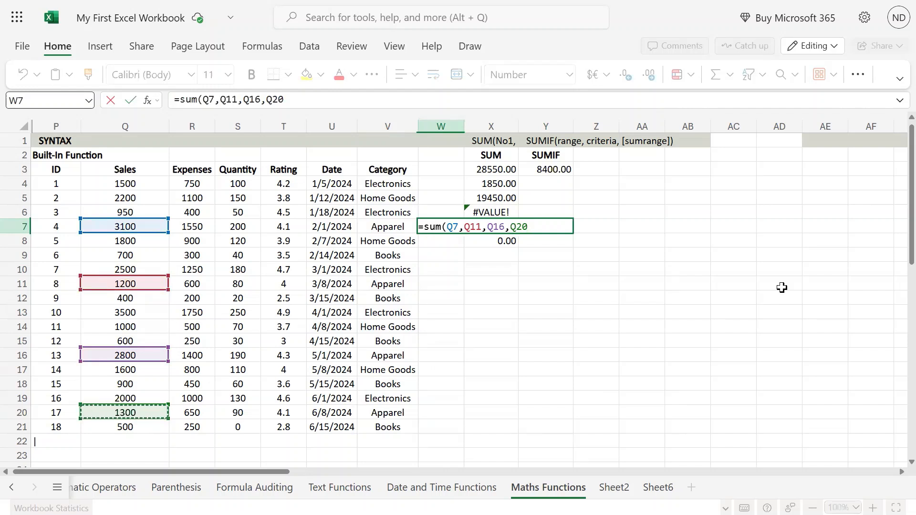
type(")")
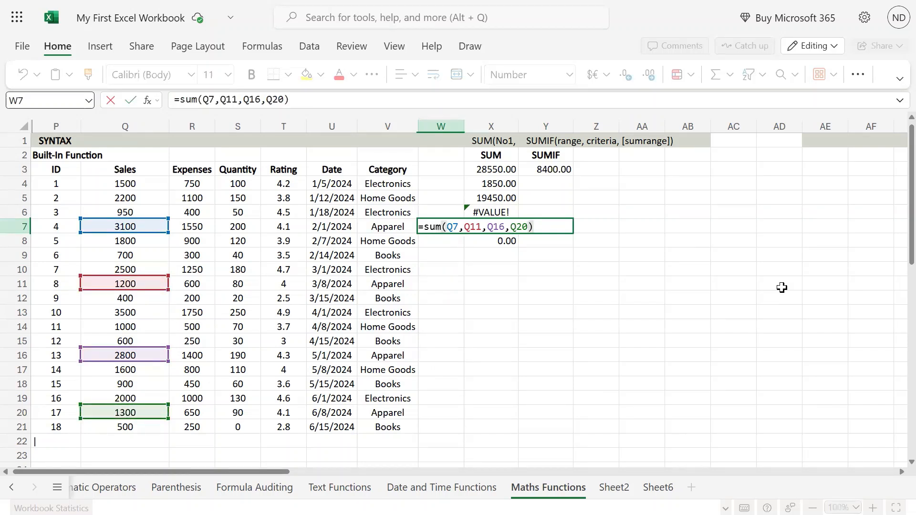
key("Return")
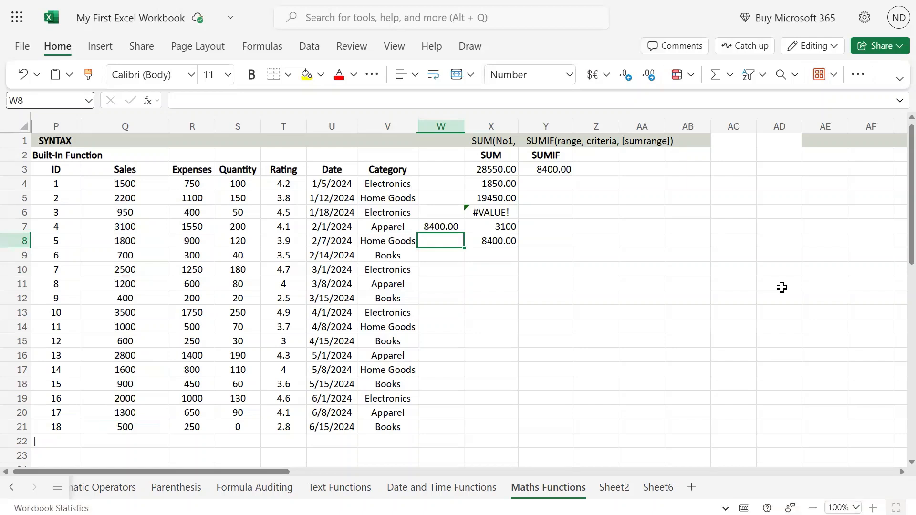
key("Up")
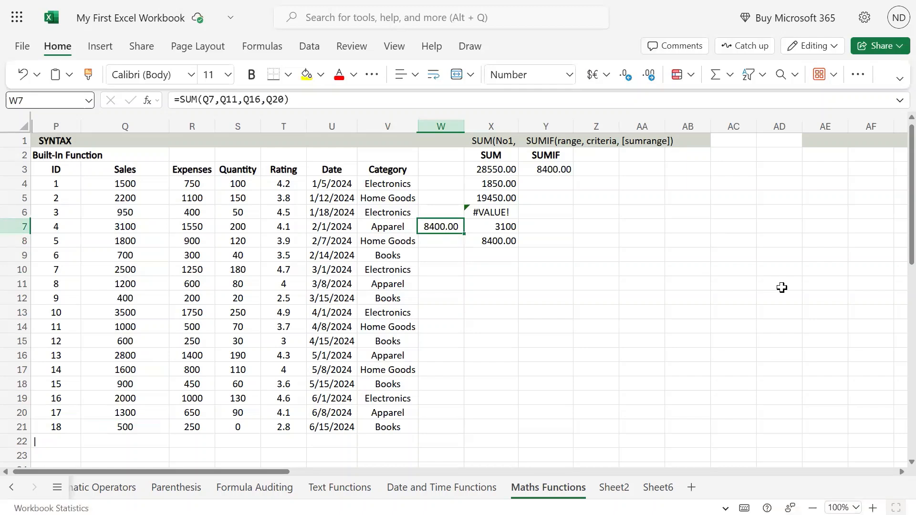
Step: Copy the Apparel label from V7 into AA3
left_click(566, 167)
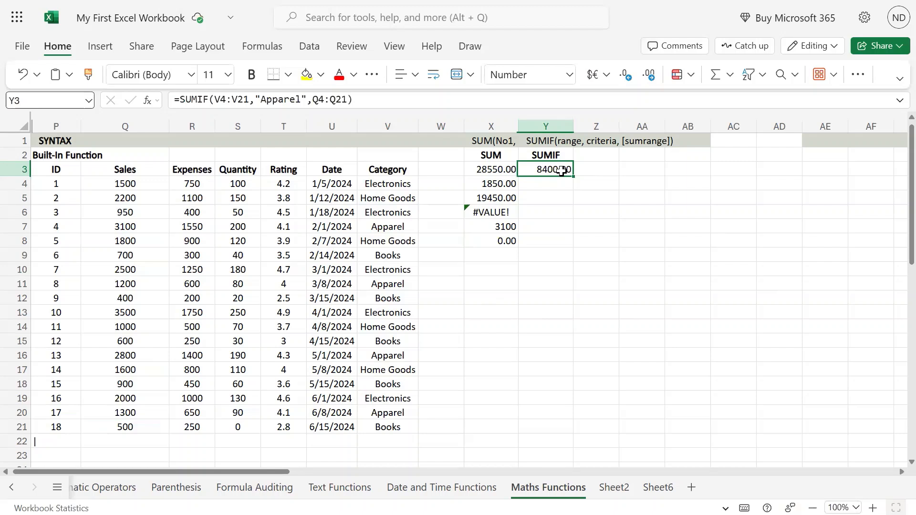
left_click(402, 226)
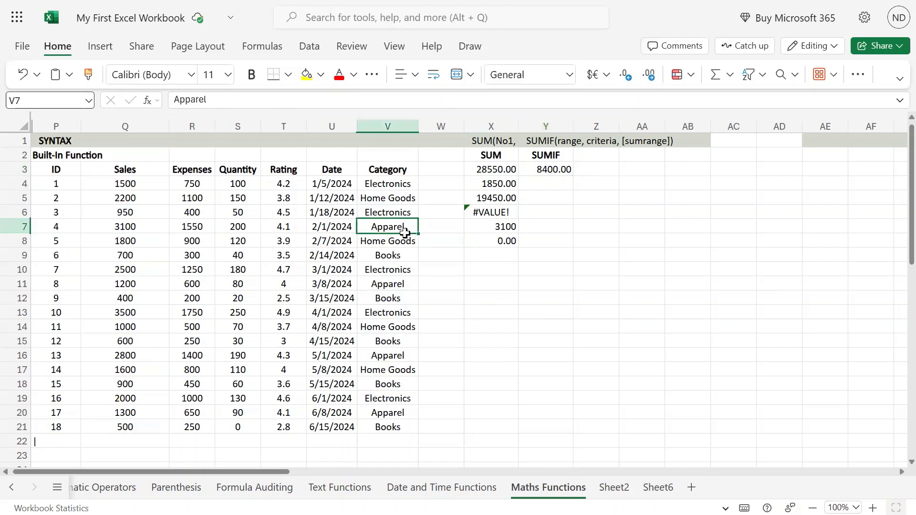
key("ctrl+c")
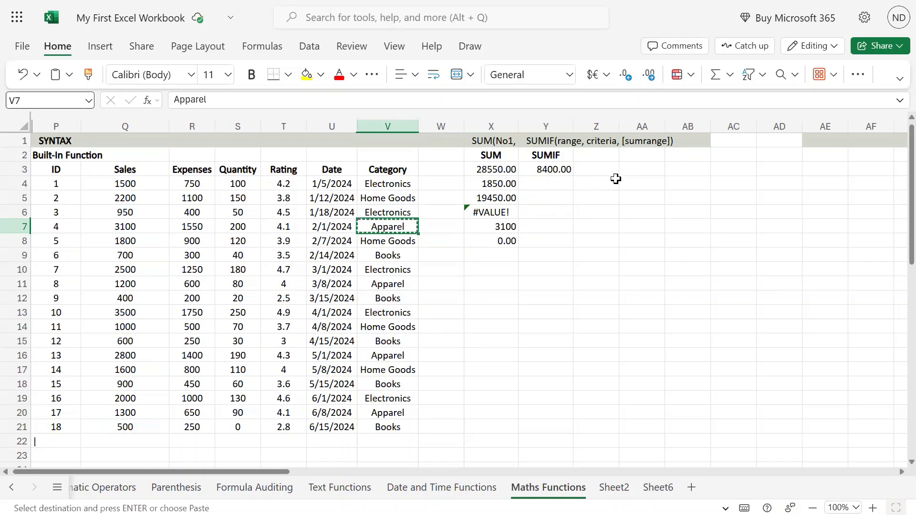
left_click(637, 166)
key("ctrl+v")
Step: Replace Y3's hard-coded "Apparel" criterion with a reference to AA3, still returning 8400.00
left_click(622, 267)
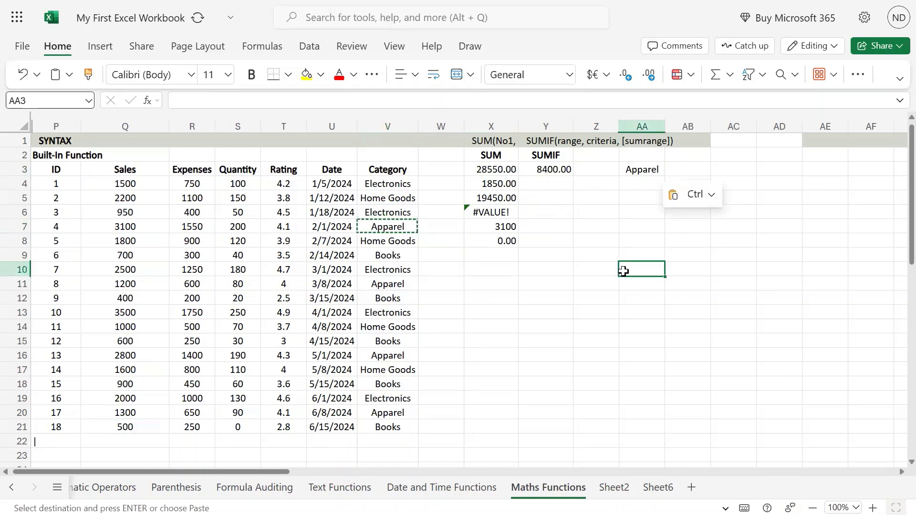
double_click(567, 175)
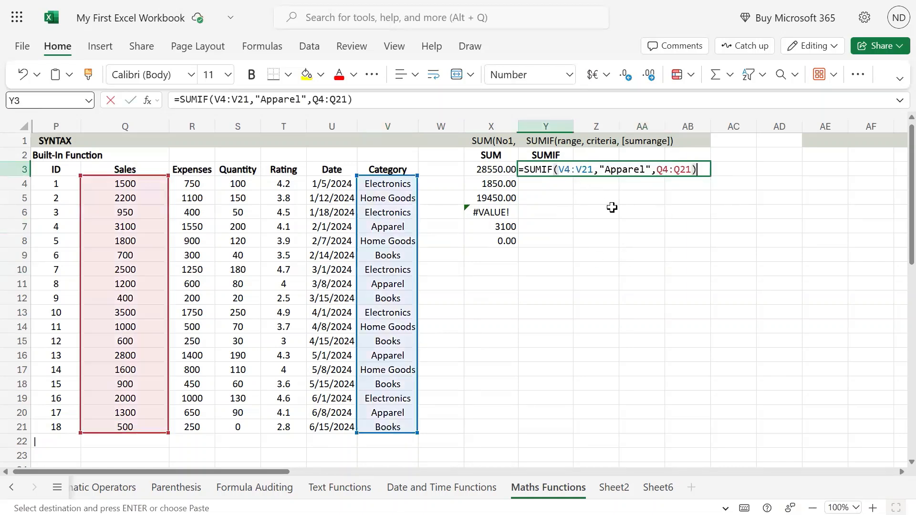
double_click(627, 169)
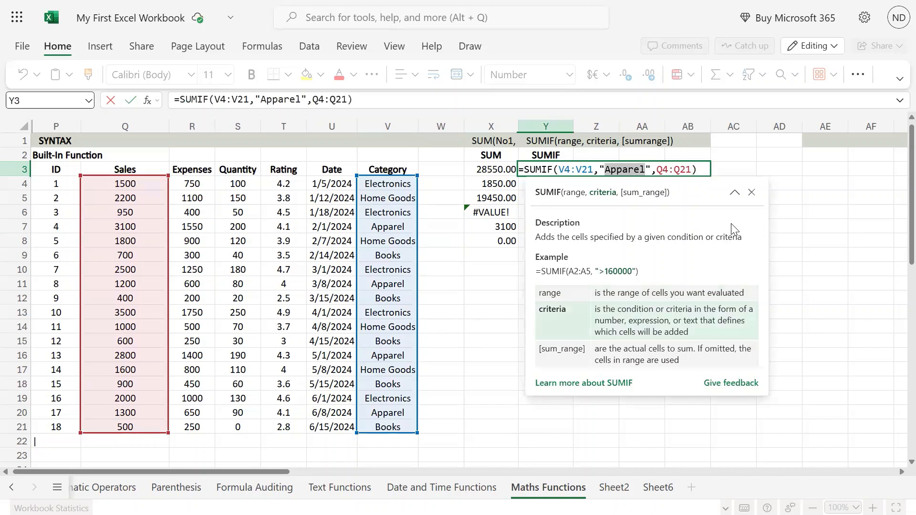
key("BackSpace")
key("BackSpace")
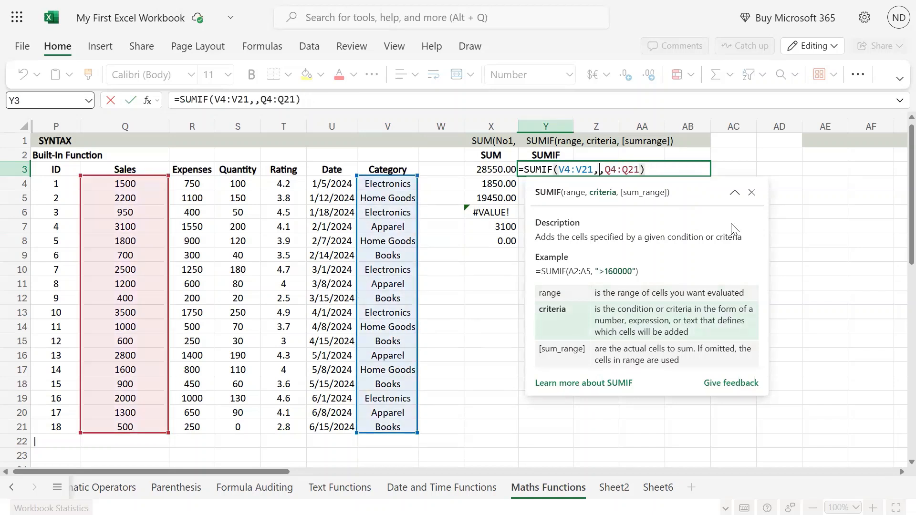
left_click(732, 166)
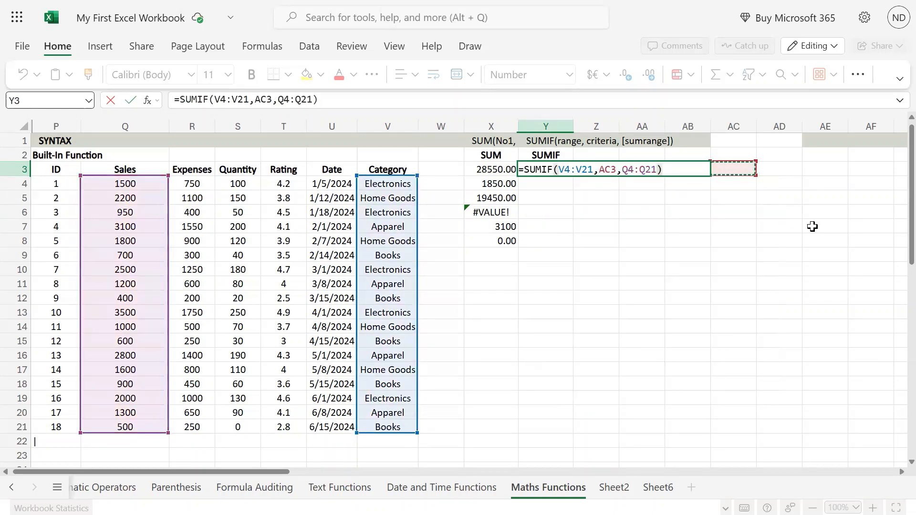
key("Left")
key("Left")
key("Return")
type("\\")
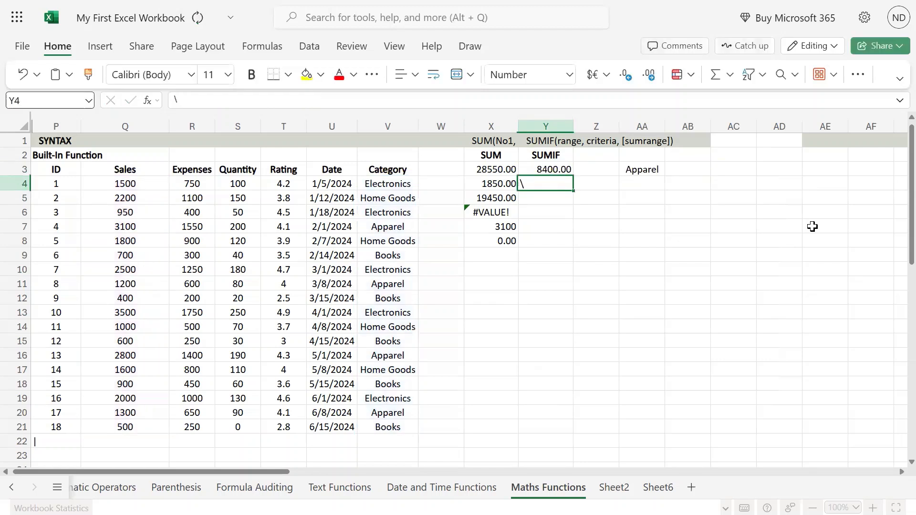
key("Up")
key("Down")
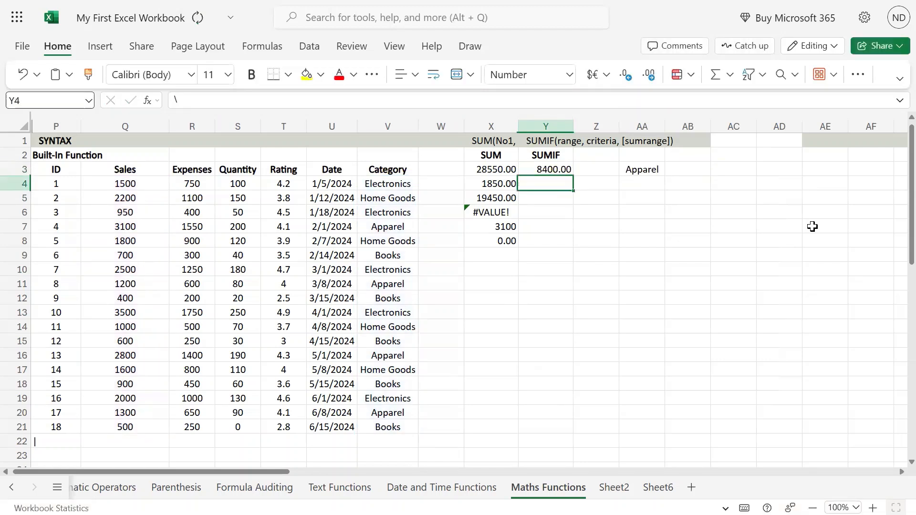
Step: Start typing Electronics into the criterion cell AA3
key("Up")
key("Right")
key("Right")
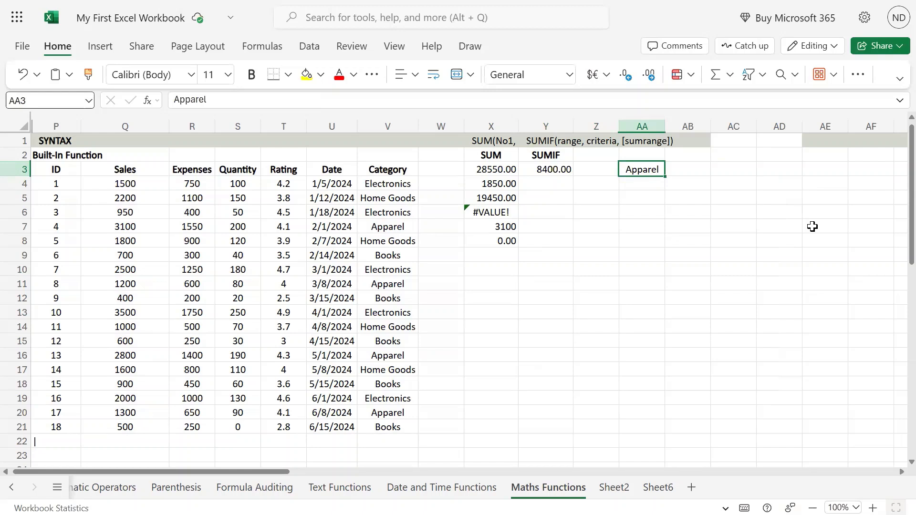
type("Electronics")
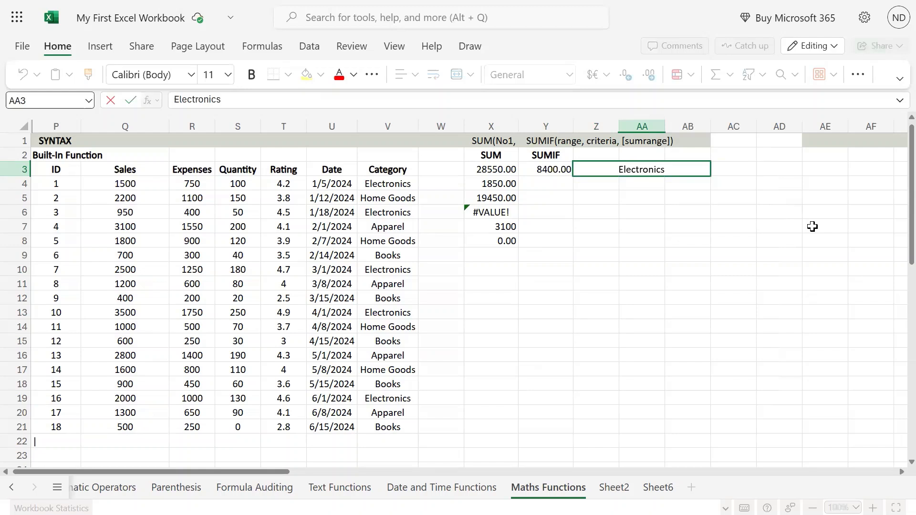
Step: Commit Electronics in AA3, so Y3's SUMIF shows 10450.00
key("Return")
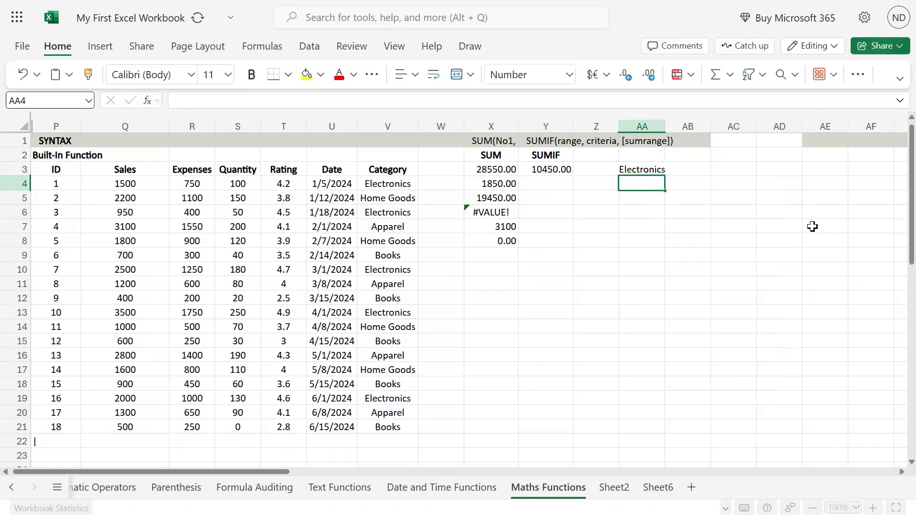
key("Up")
key("Left")
key("Left")
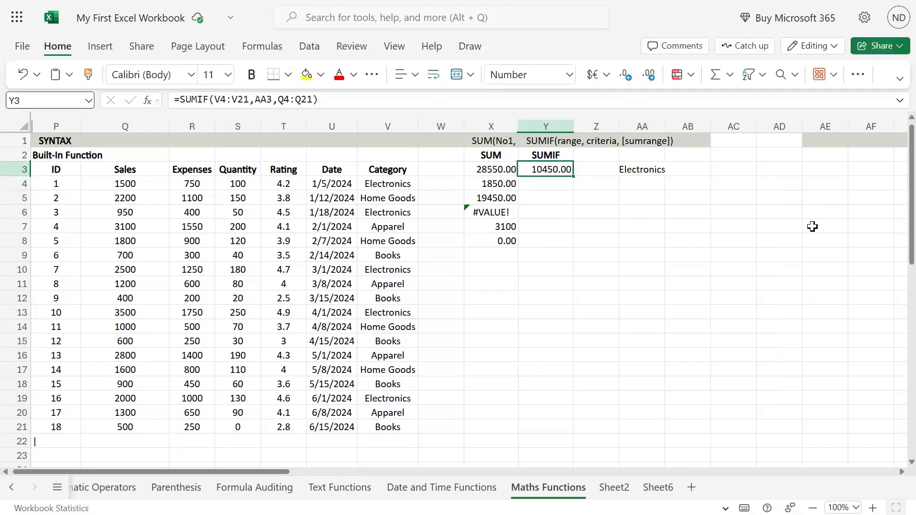
key("Right")
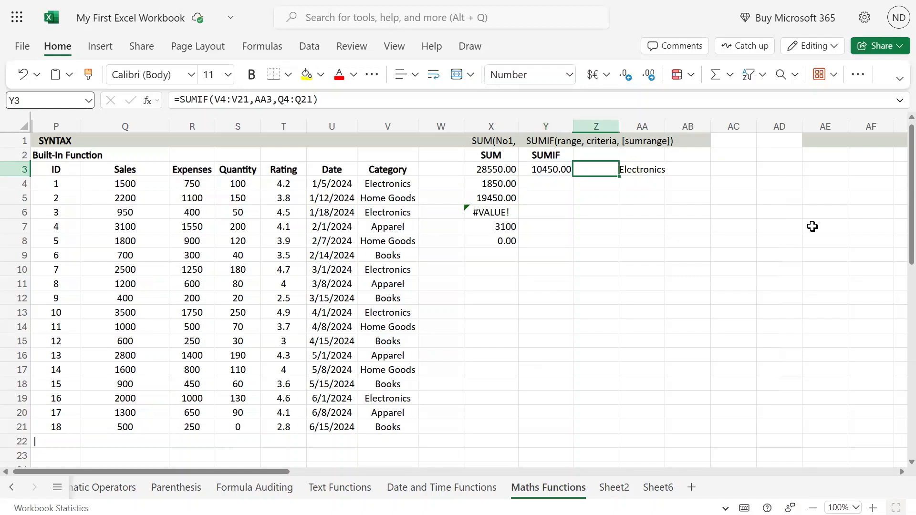
key("Left")
key("Right")
key("Right")
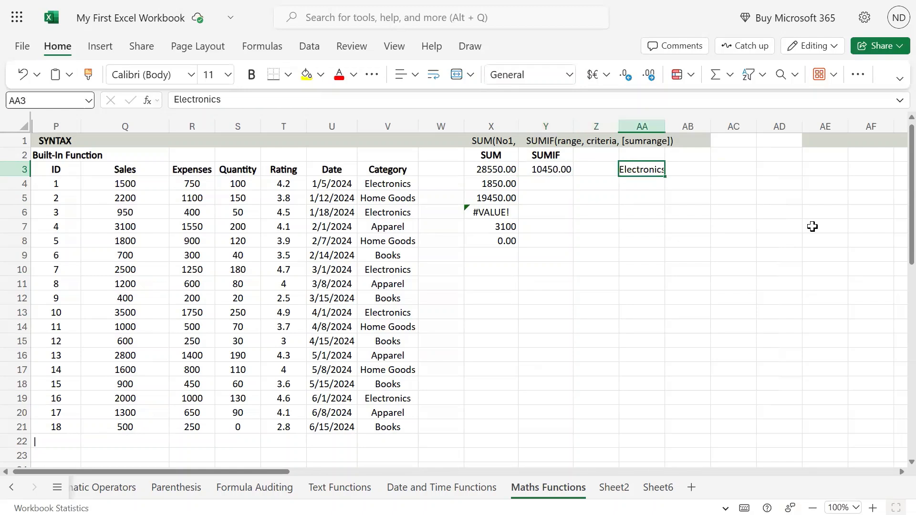
Step: Change AA3 to Books so Y3 returns 3100.00, and copy AA3
type("Books")
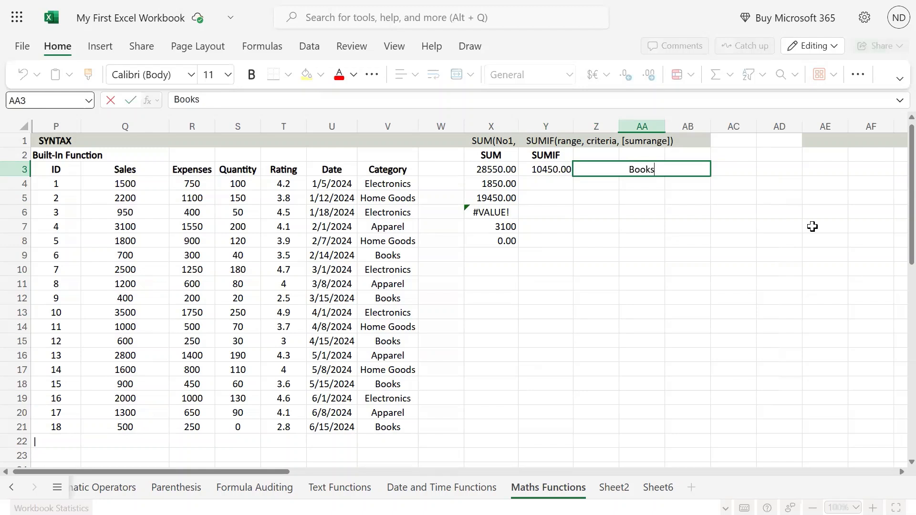
key("Return")
key("Up")
key("Left")
key("Left")
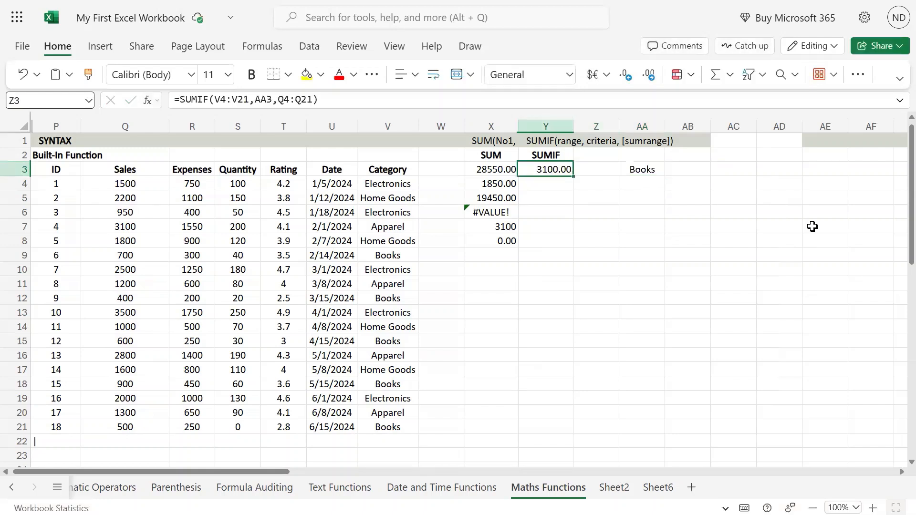
key("Right")
key("Right")
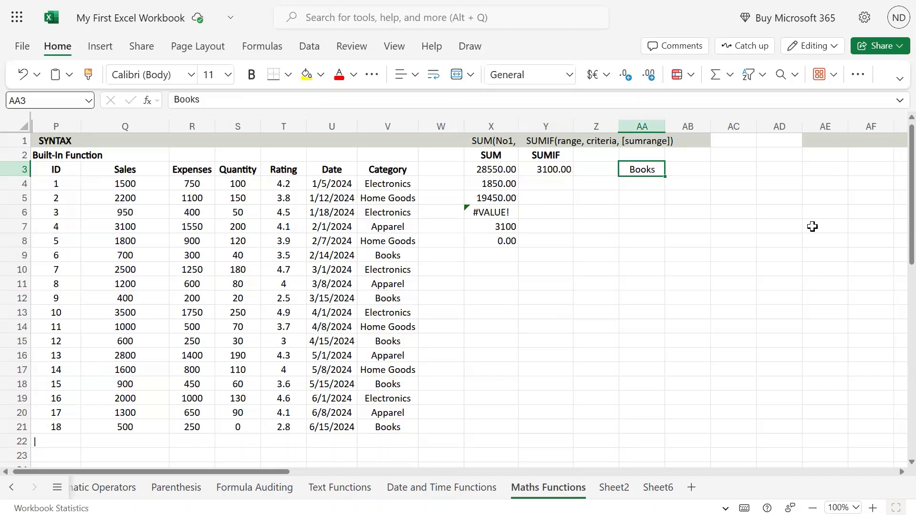
key("ctrl+c")
key("Left")
key("Down")
key("Down")
key("Down")
key("Down")
key("Down")
key("Down")
Step: Paste the Books criterion into Y11
key("Left")
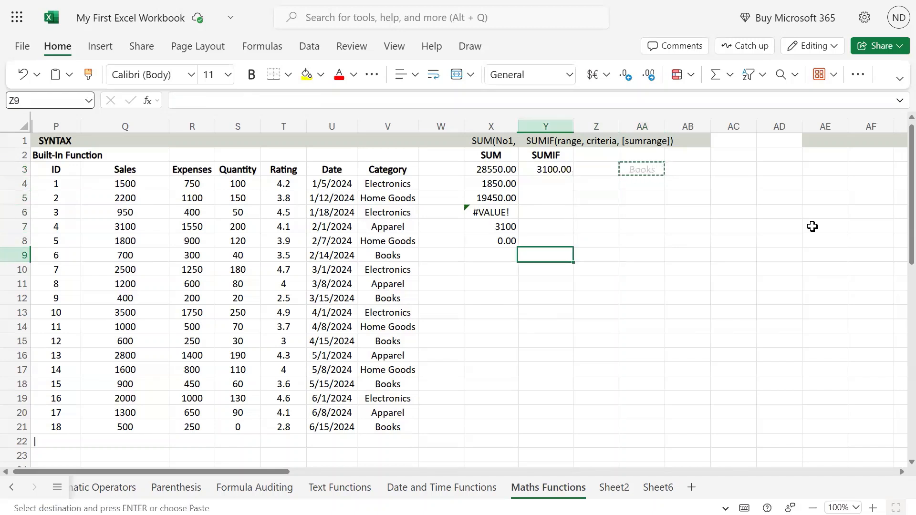
key("Down")
key("Down")
key("Return")
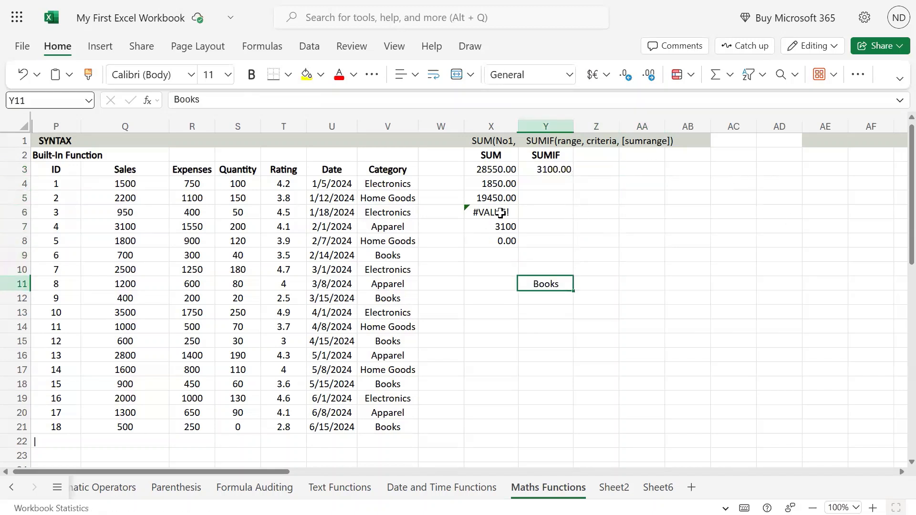
Step: Edit Y3's SUMIF sum range to end at Q15, making it =SUMIF(V4:V21,Y11,Q4:Q15)
left_click(569, 169)
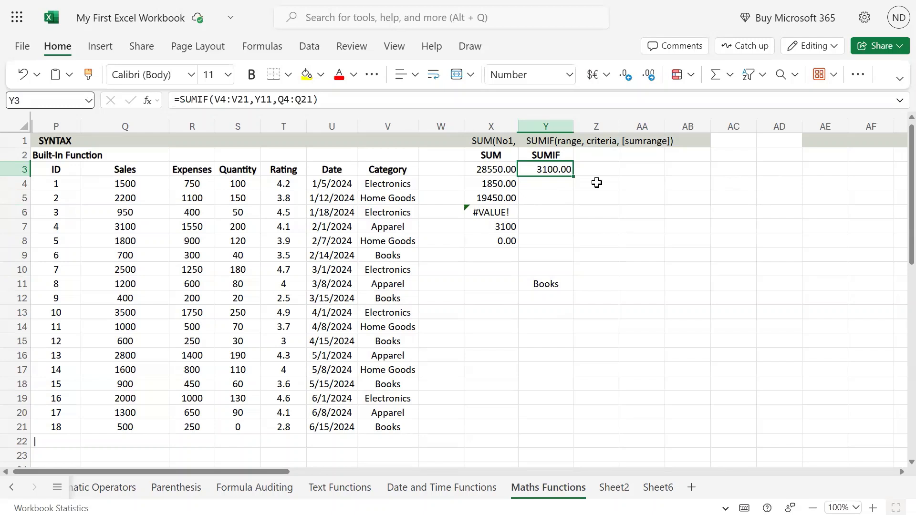
key("F2")
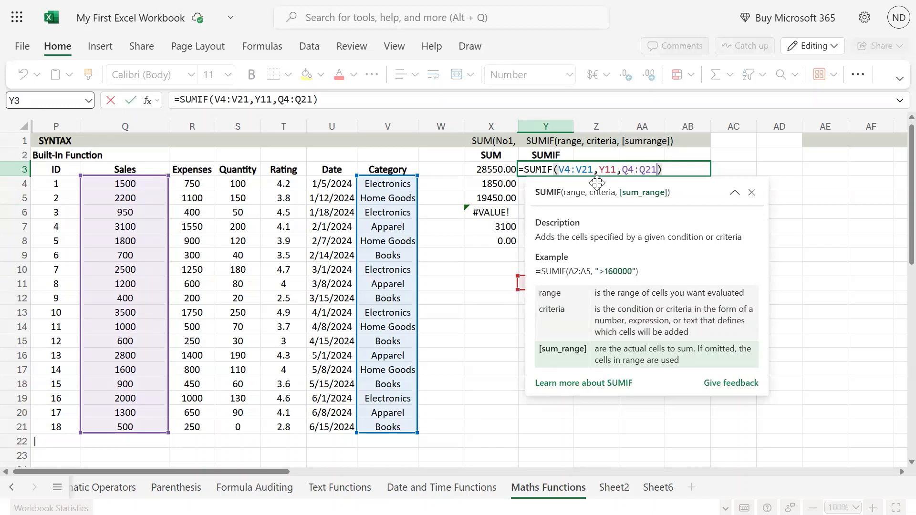
key("BackSpace")
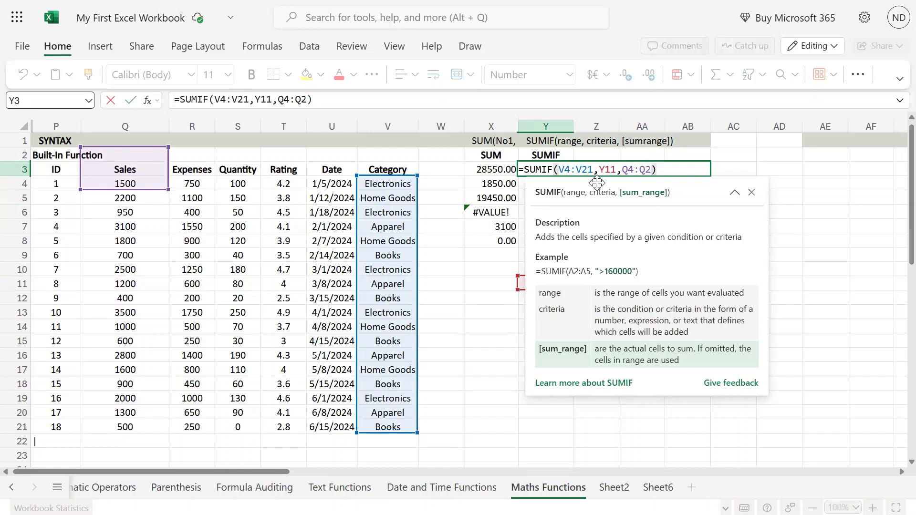
type("0")
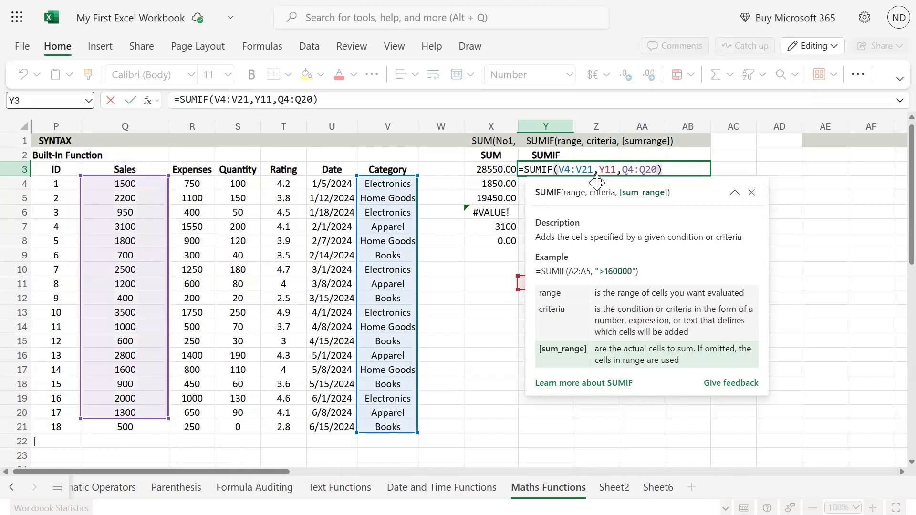
key("BackSpace")
key("BackSpace")
type("15")
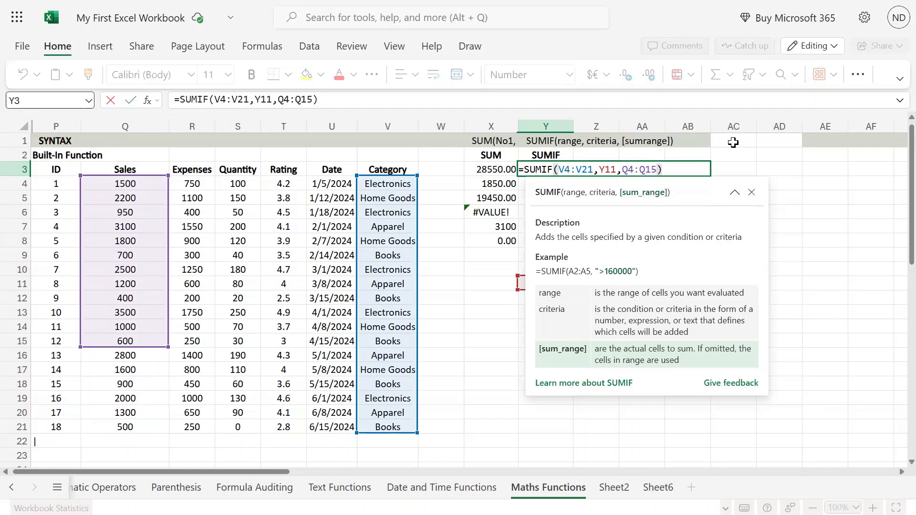
key("Return")
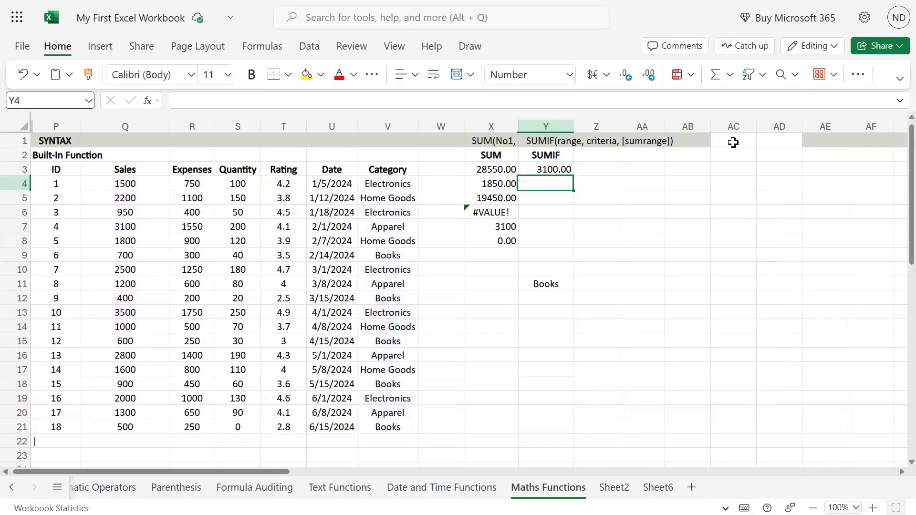
key("Up")
key("F2")
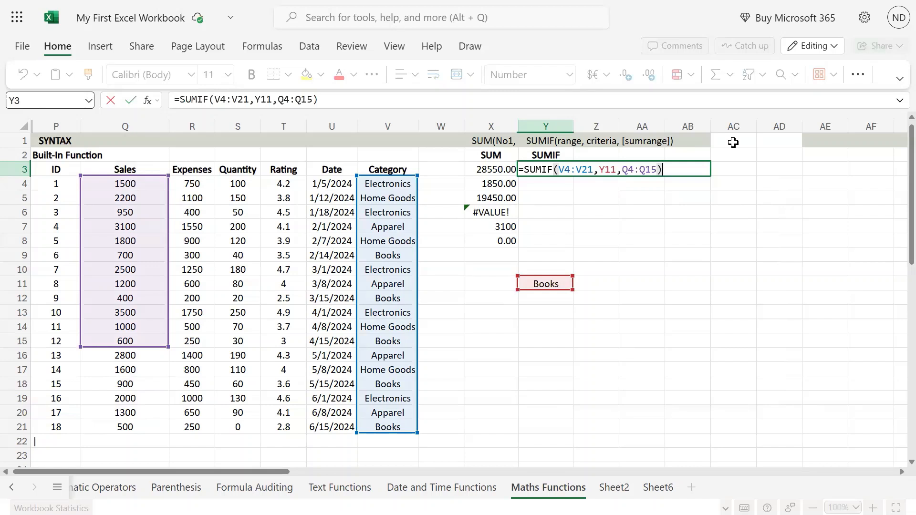
Step: Change Y3's ranges to V4:V15 and Q4:Q21, giving 1700.00
key("ctrl+Return")
key("F2")
key("Left")
key("Left")
key("Left")
key("Left")
key("Left")
key("Left")
key("Left")
key("Left")
key("Left")
key("Left")
key("Left")
key("Left")
key("BackSpace")
key("BackSpace")
type("15")
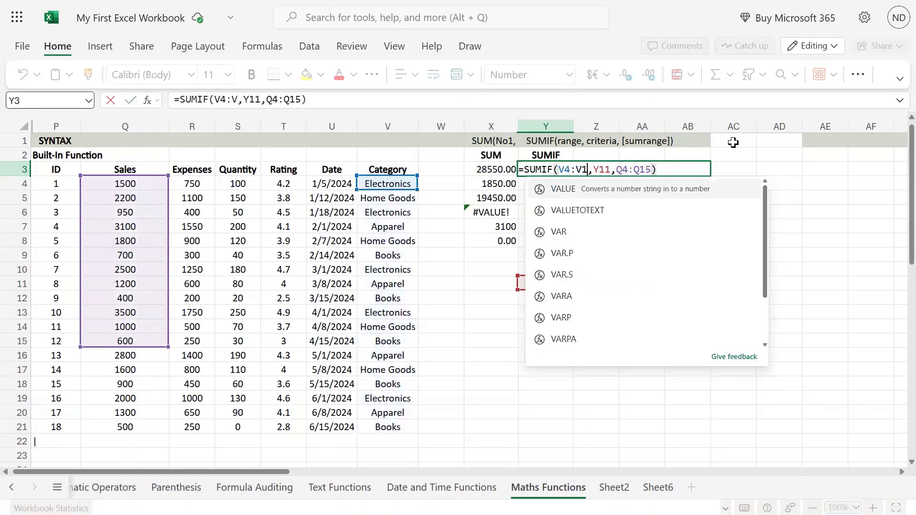
key("Right")
key("Right")
key("Right")
key("Right")
key("Right")
key("Right")
key("Right")
key("Right")
key("Right")
key("Right")
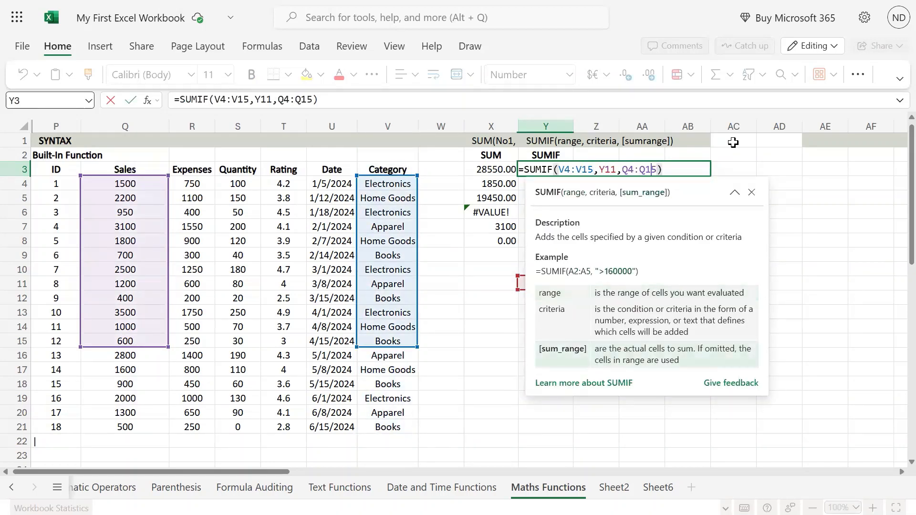
key("BackSpace")
type("21")
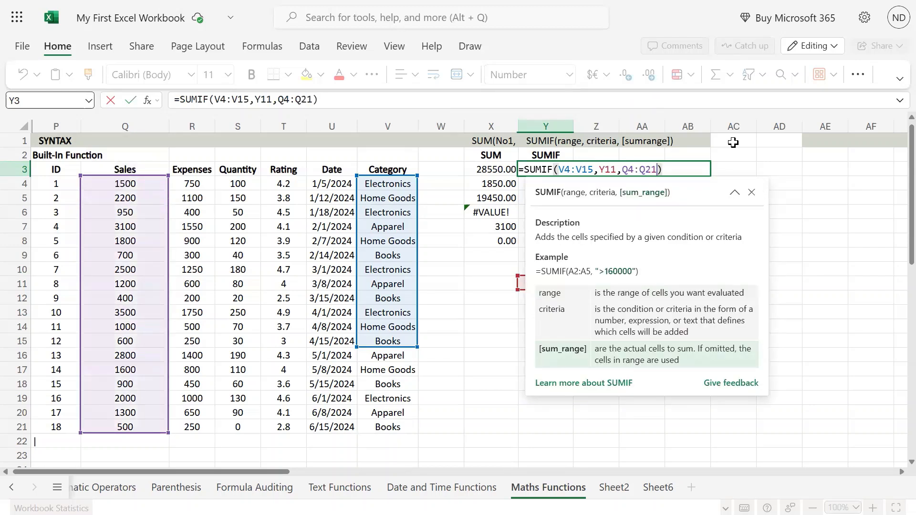
key("Return")
Step: Restore the category range to V4:V21 so =SUMIF(V4:V21,Y11,Q4:Q21) returns 3100.00
key("Up")
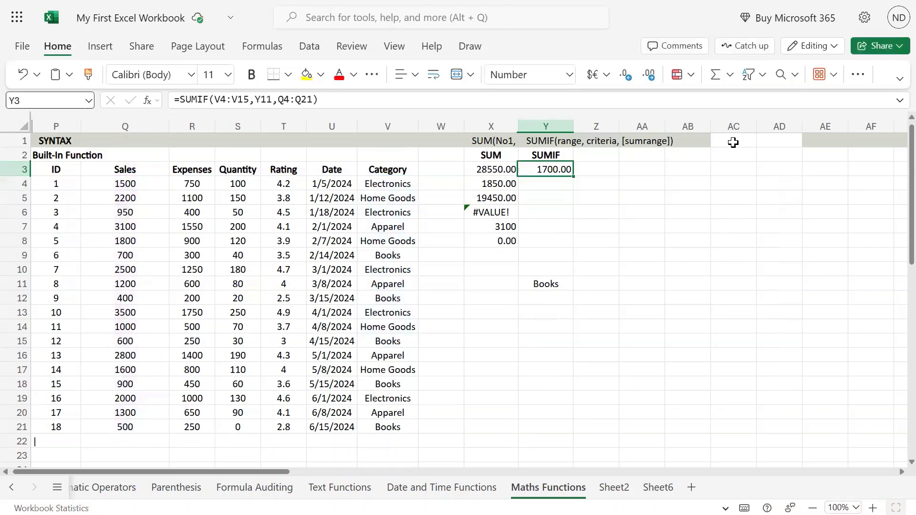
key("F2")
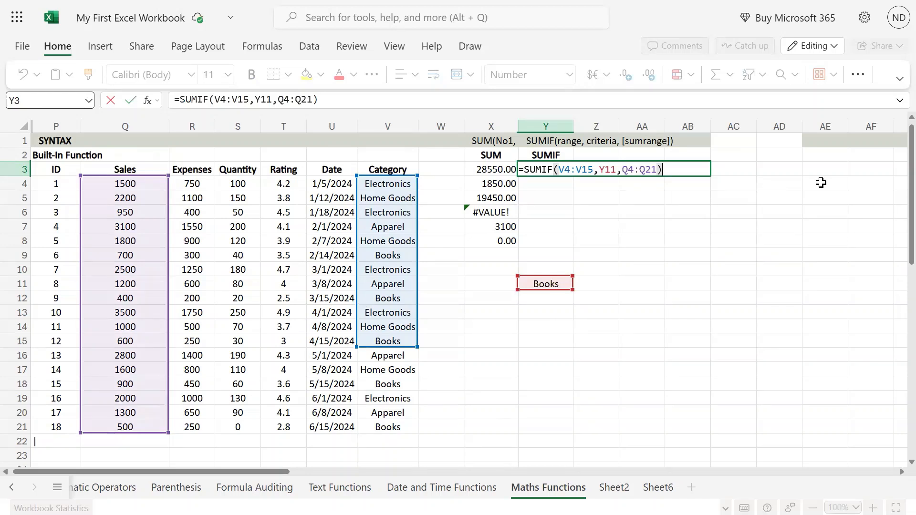
key("Return")
key("Up")
key("F2")
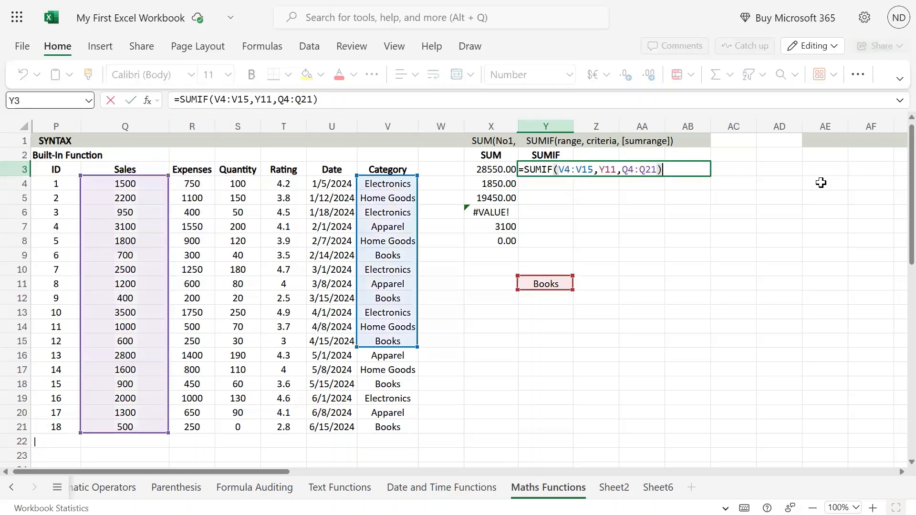
key("Left")
key("Left")
key("Left")
key("Left")
key("Left")
key("Left")
key("Left")
key("Left")
key("Left")
key("Left")
key("Left")
key("Left")
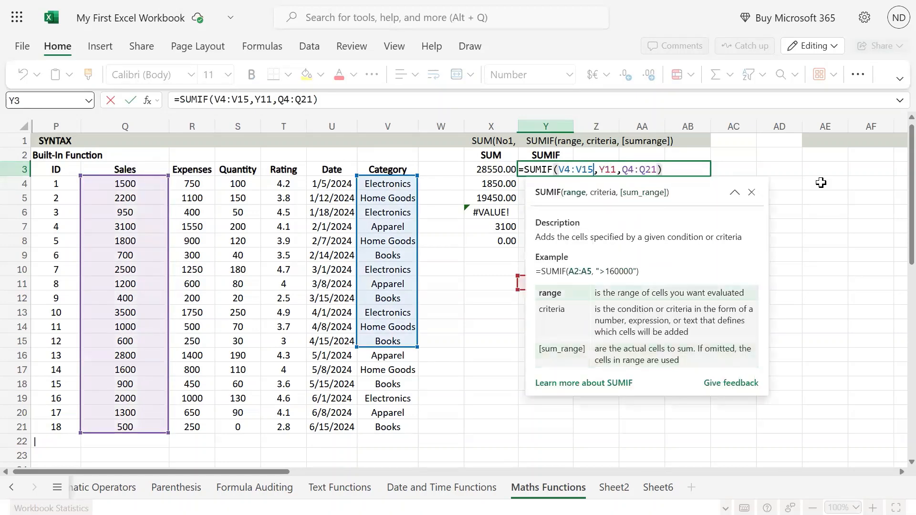
key("BackSpace")
key("BackSpace")
type("21")
key("Return")
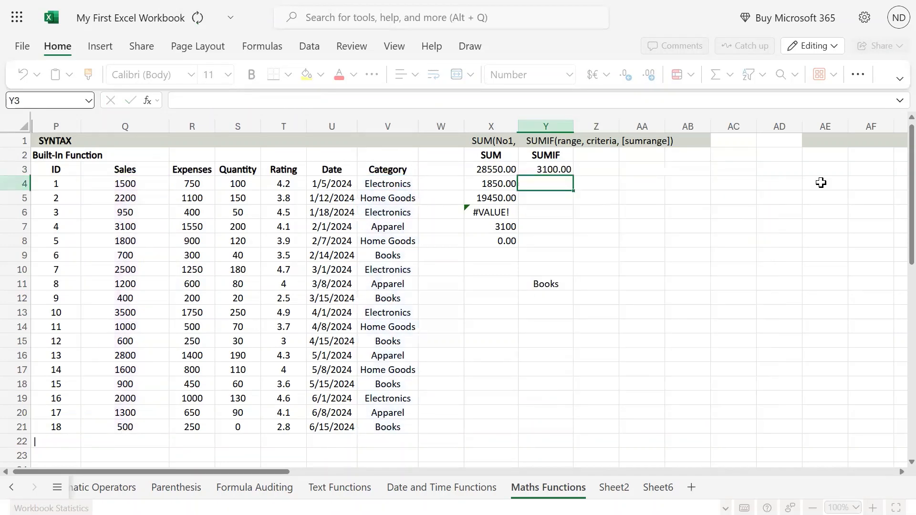
key("Up")
key("ctrl+Down")
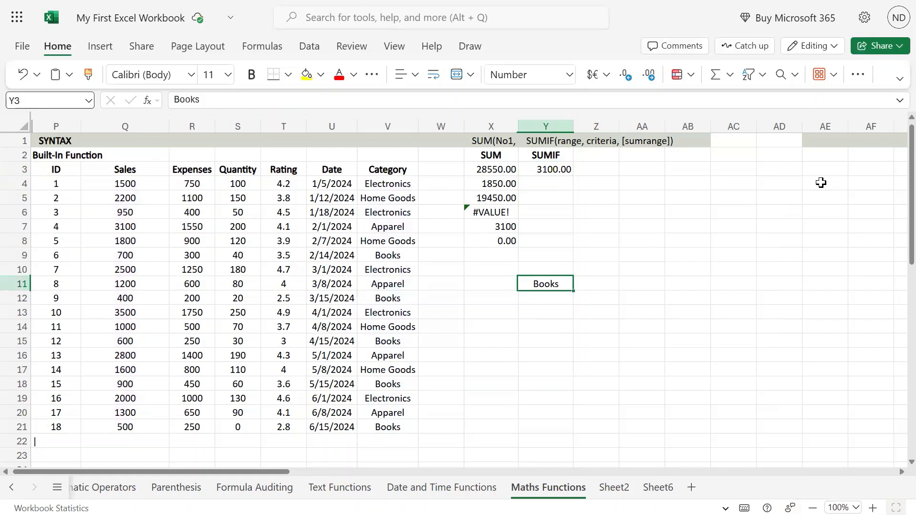
key("ctrl+Up")
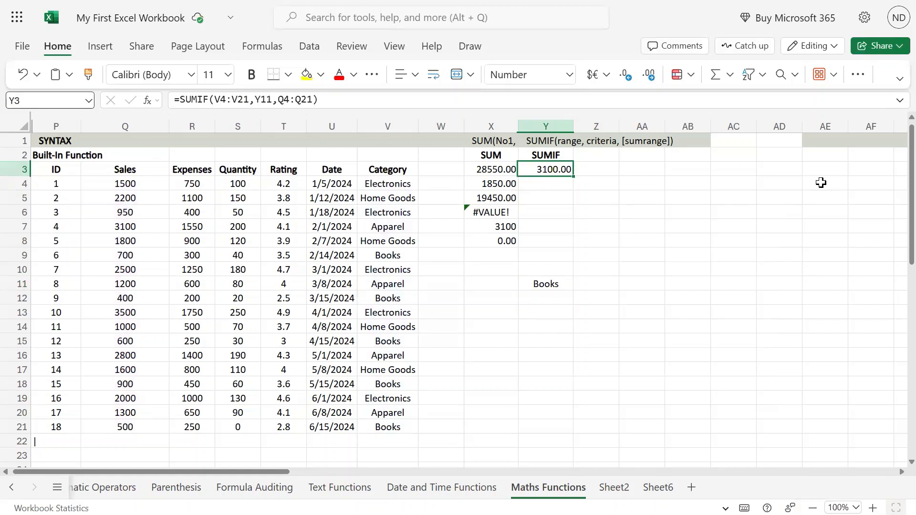
key("F2")
key("Escape")
left_click(562, 185)
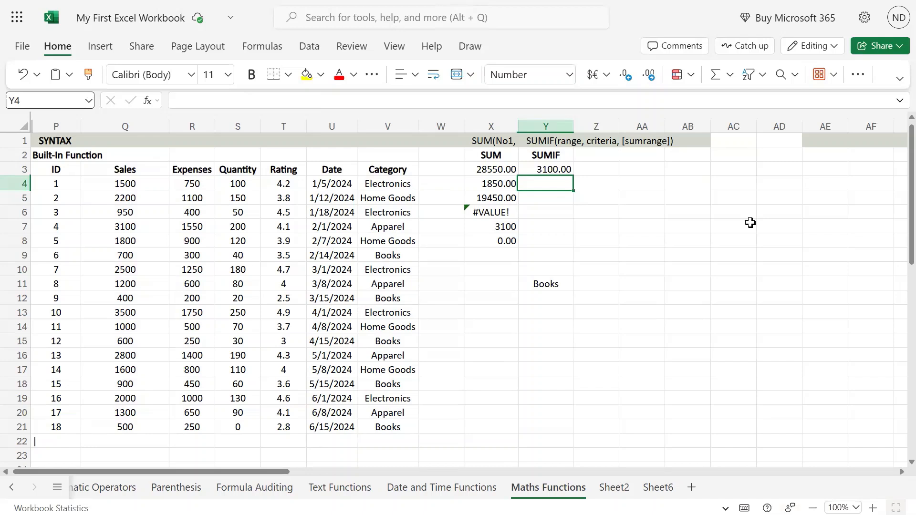
left_click(552, 142)
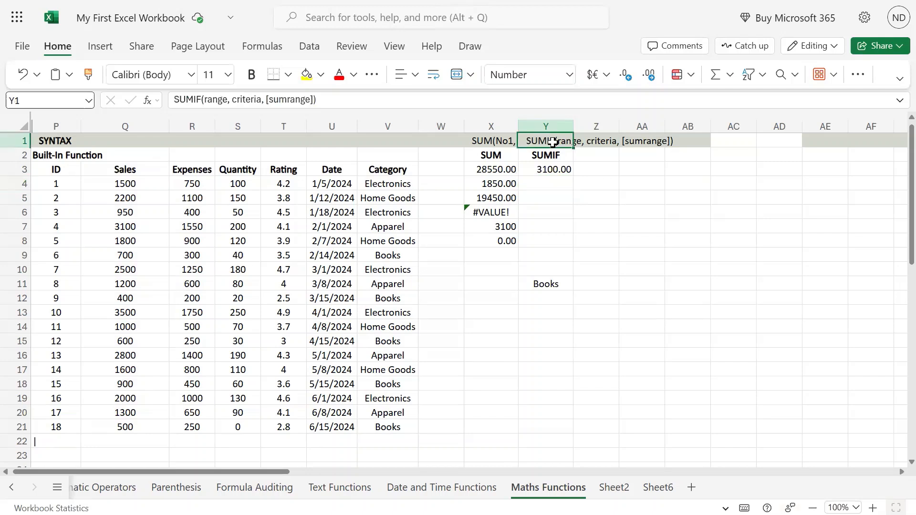
double_click(289, 100)
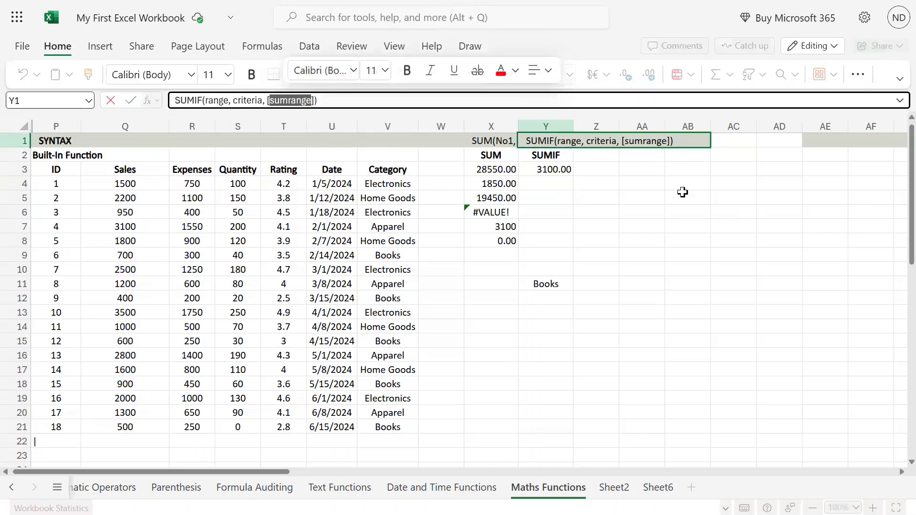
left_click(620, 139)
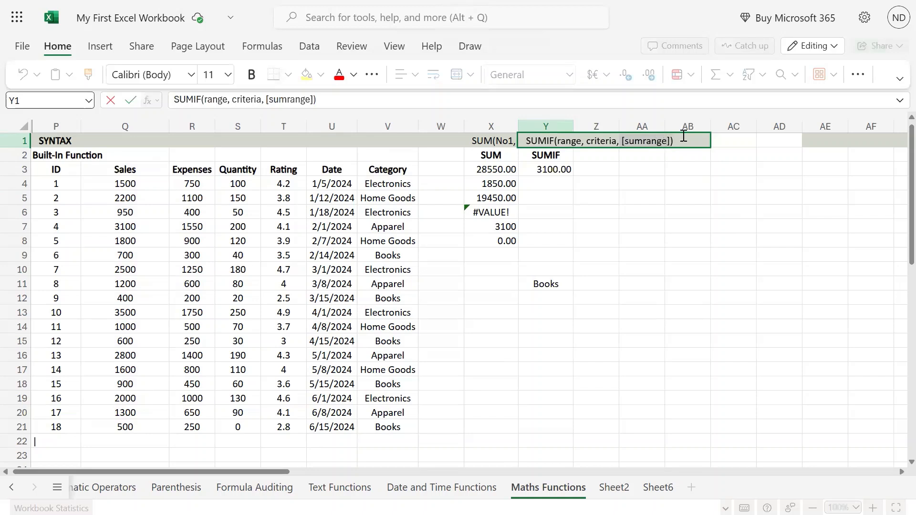
left_click_drag(684, 136, 671, 140)
key("Escape")
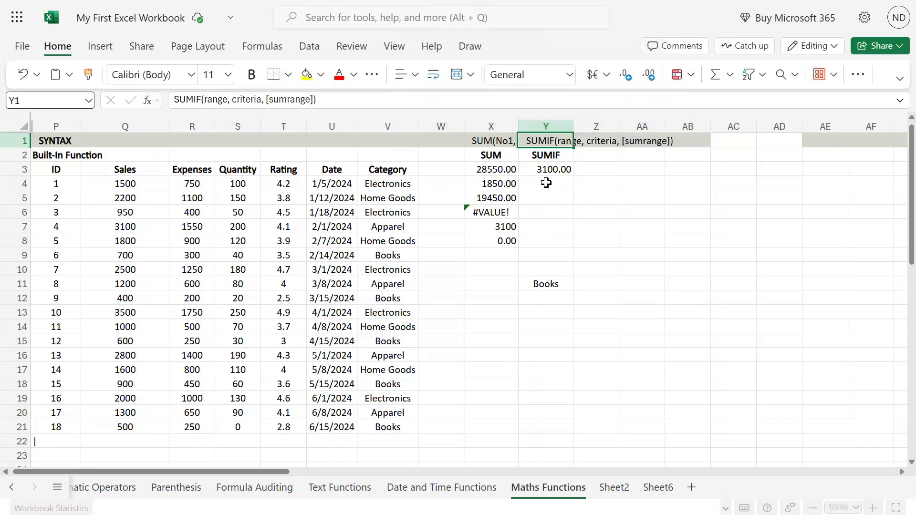
left_click(546, 183)
Step: Enter =SUMIF(S4:S21,"<100") in Y4, totalling quantities under 100 as 440.00
type("=sumif(")
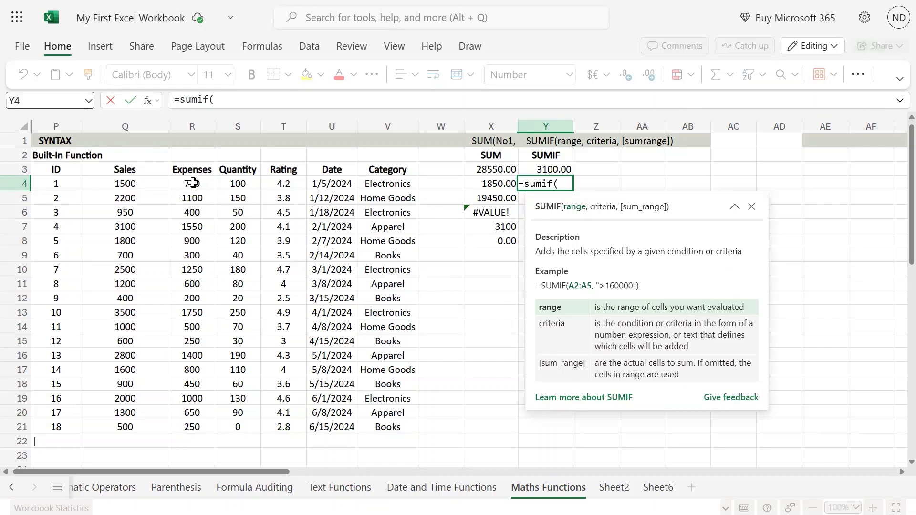
left_click_drag(238, 183, 244, 424)
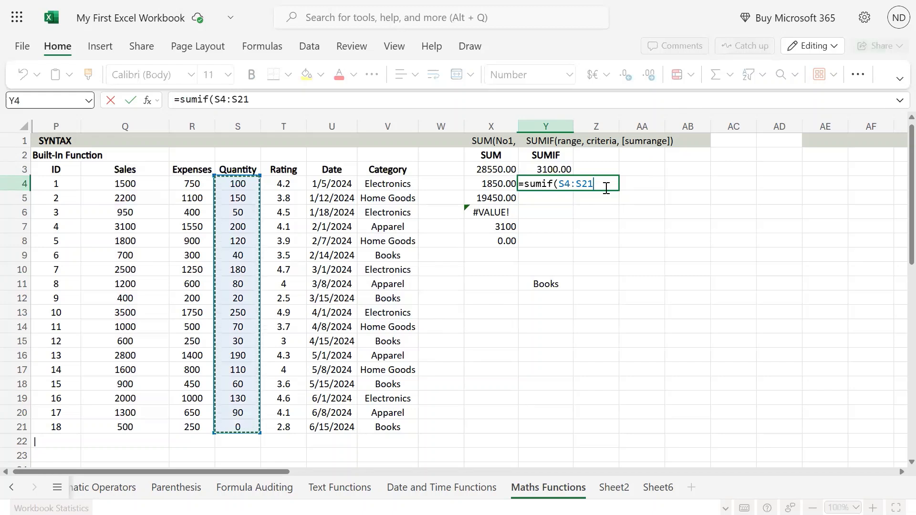
type(",")
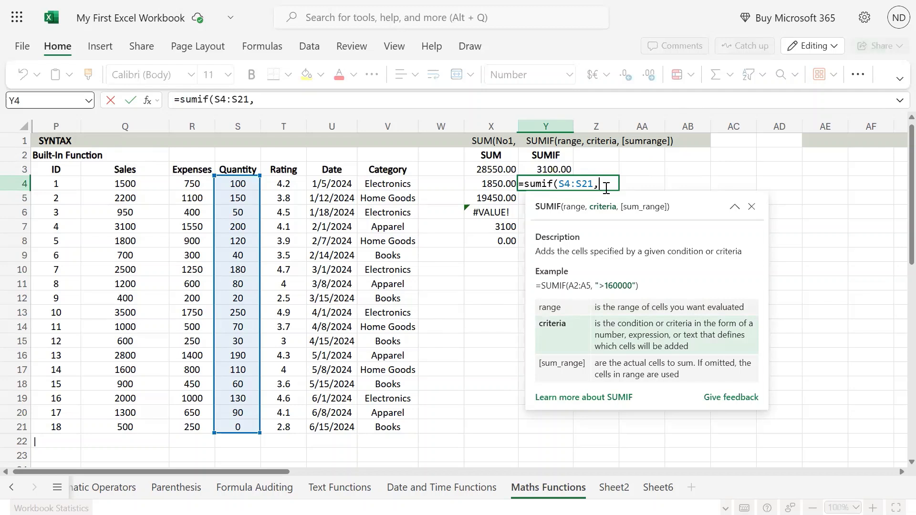
type("\"<")
left_click(752, 206)
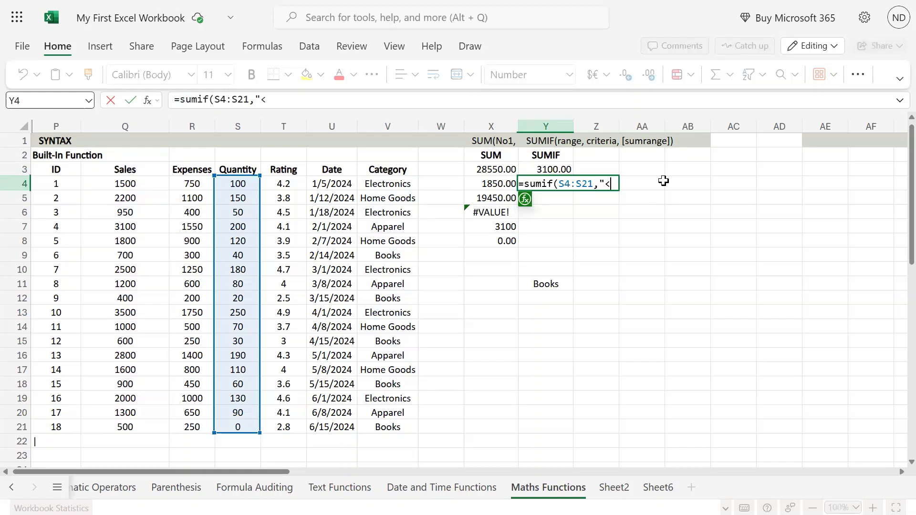
type("100\")")
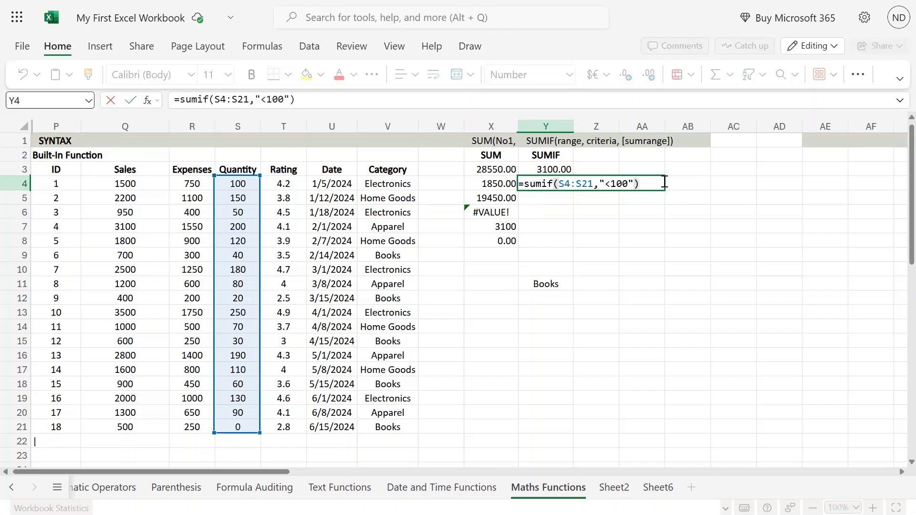
key("Return")
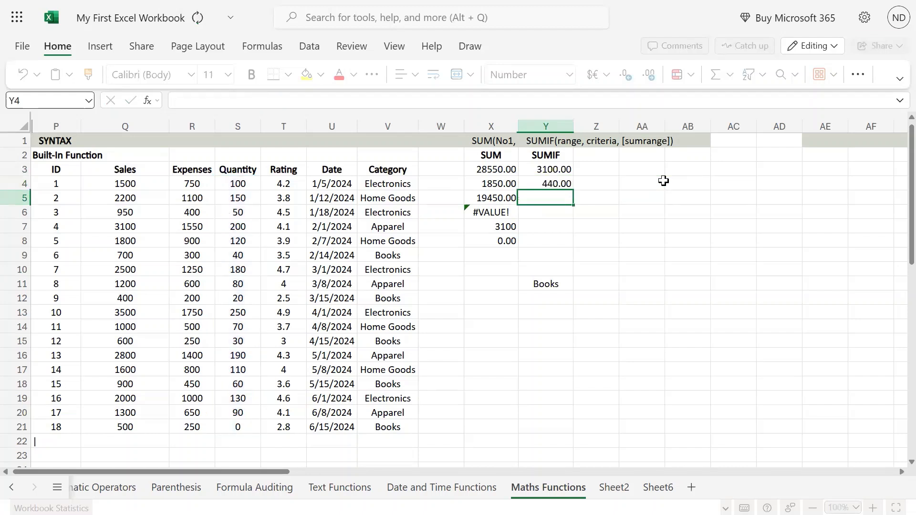
key("Up")
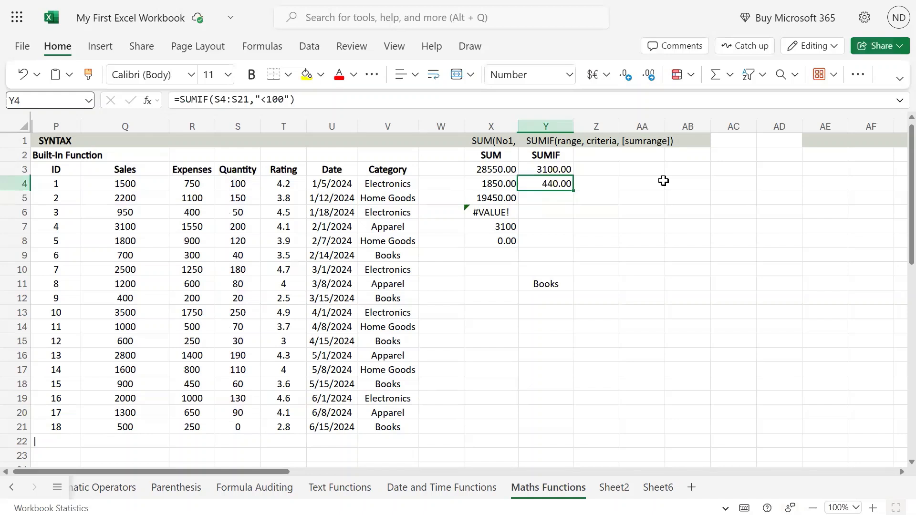